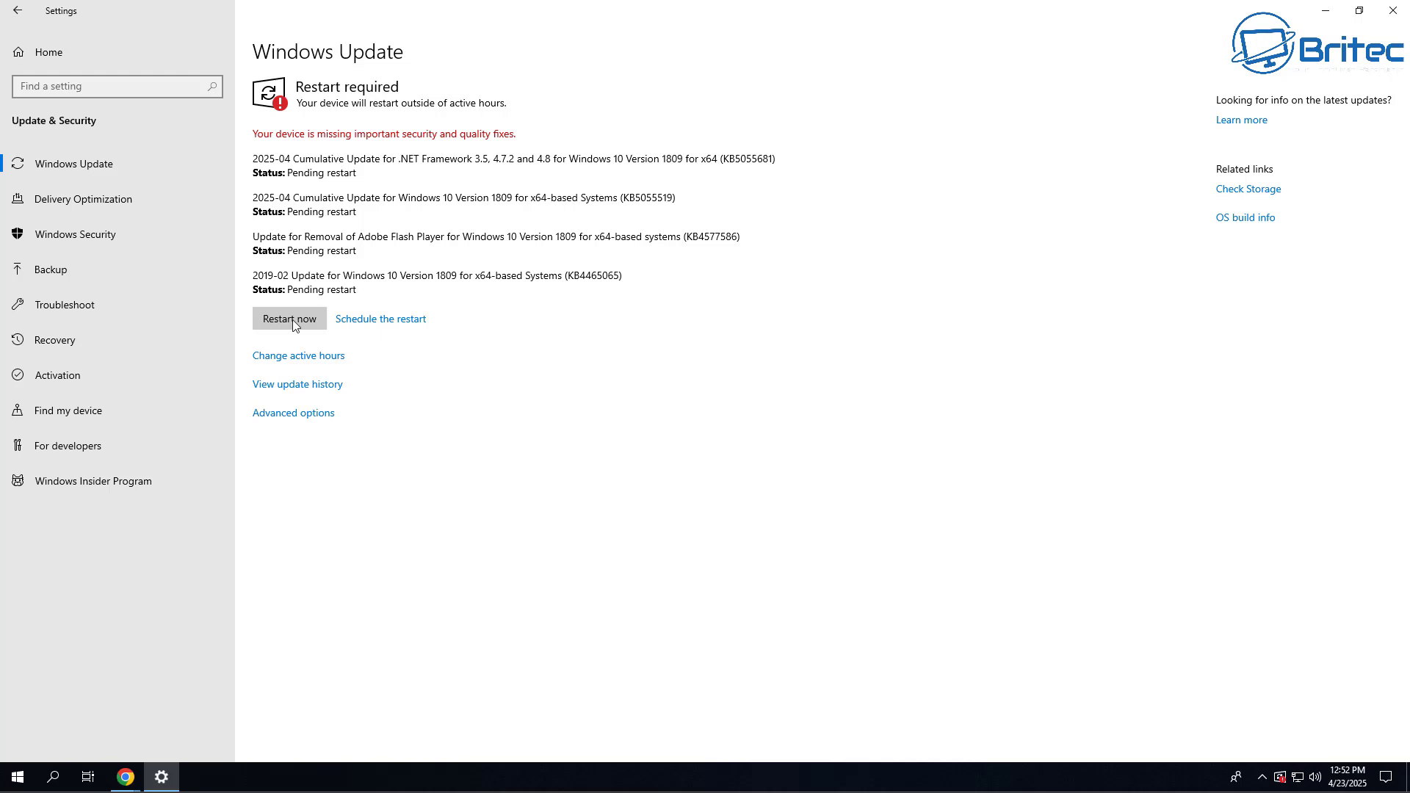
Step: Restart the computer to finish installing the pending Windows updates
left_click(292, 319)
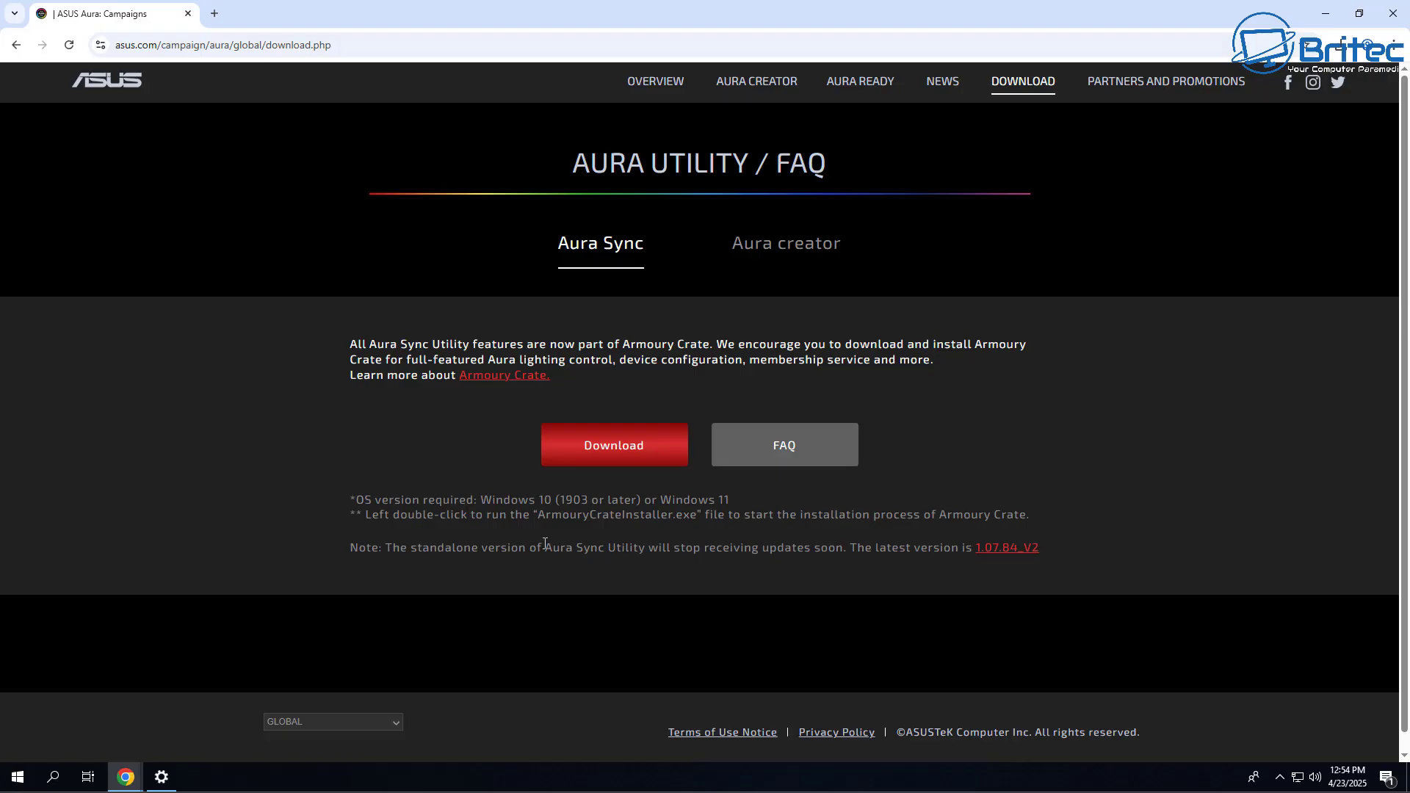
Step: Download the Armoury Crate install tool from the ASUS Aura page and extract ArmouryCrateInstallTool.zip within the Downloads folder
left_click(610, 456)
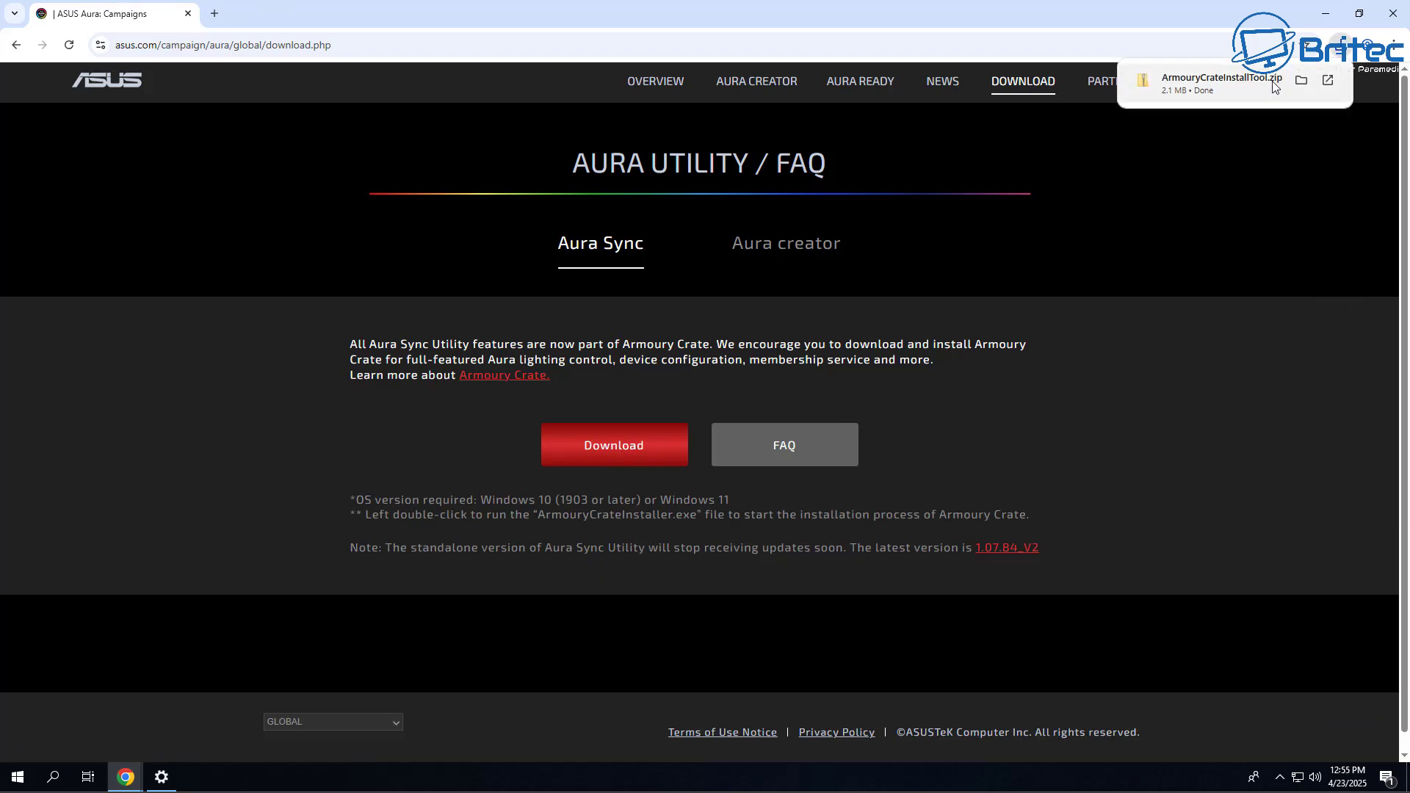
left_click(1301, 80)
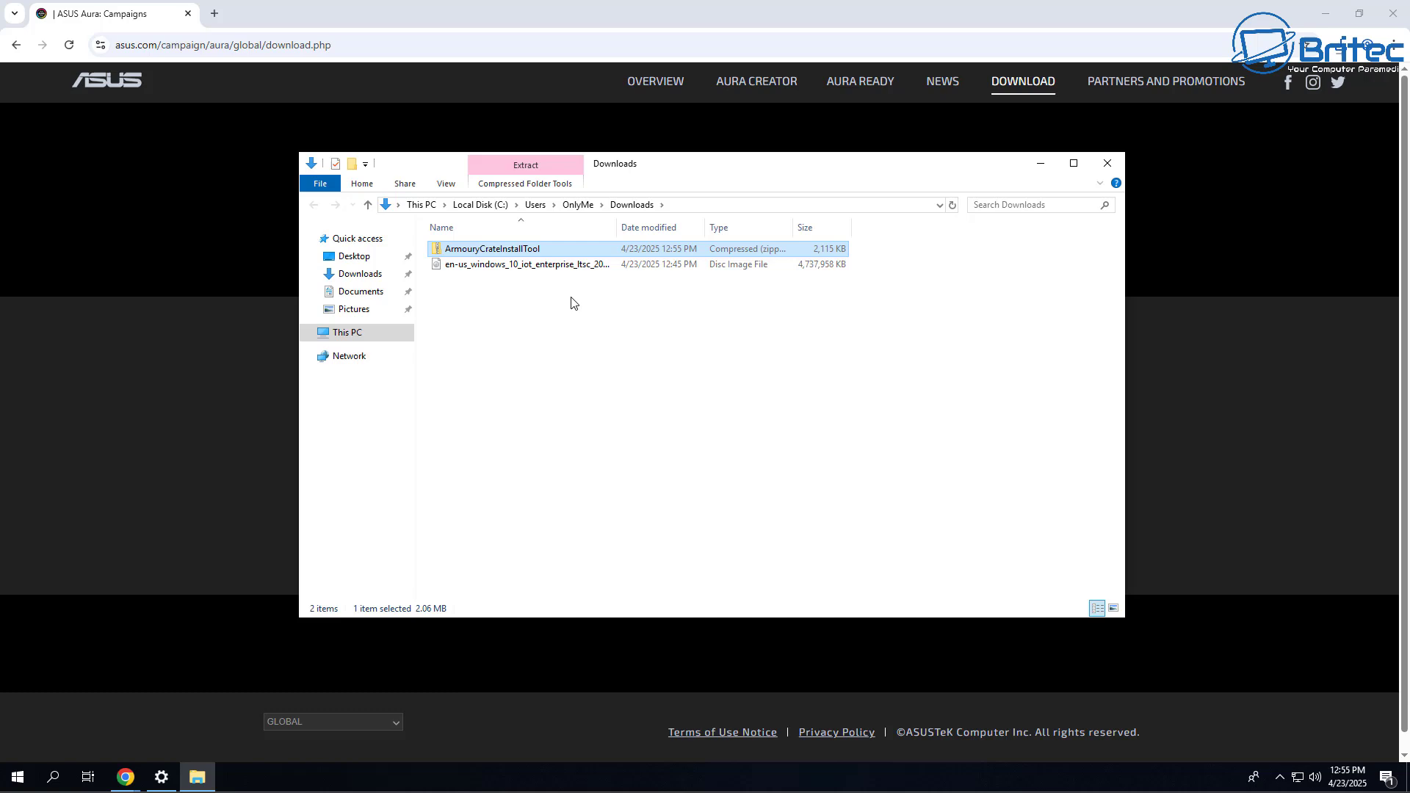
right_click(482, 254)
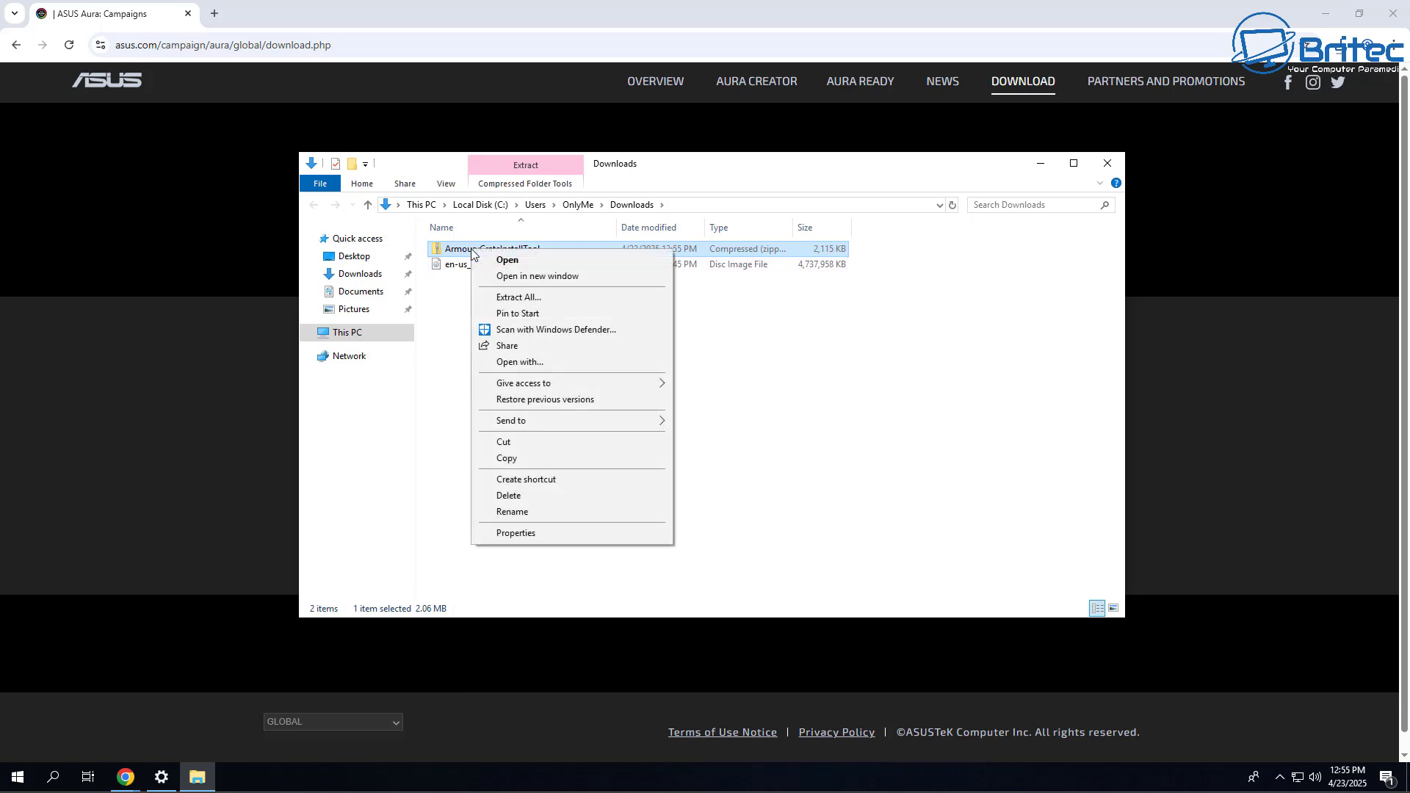
left_click(527, 299)
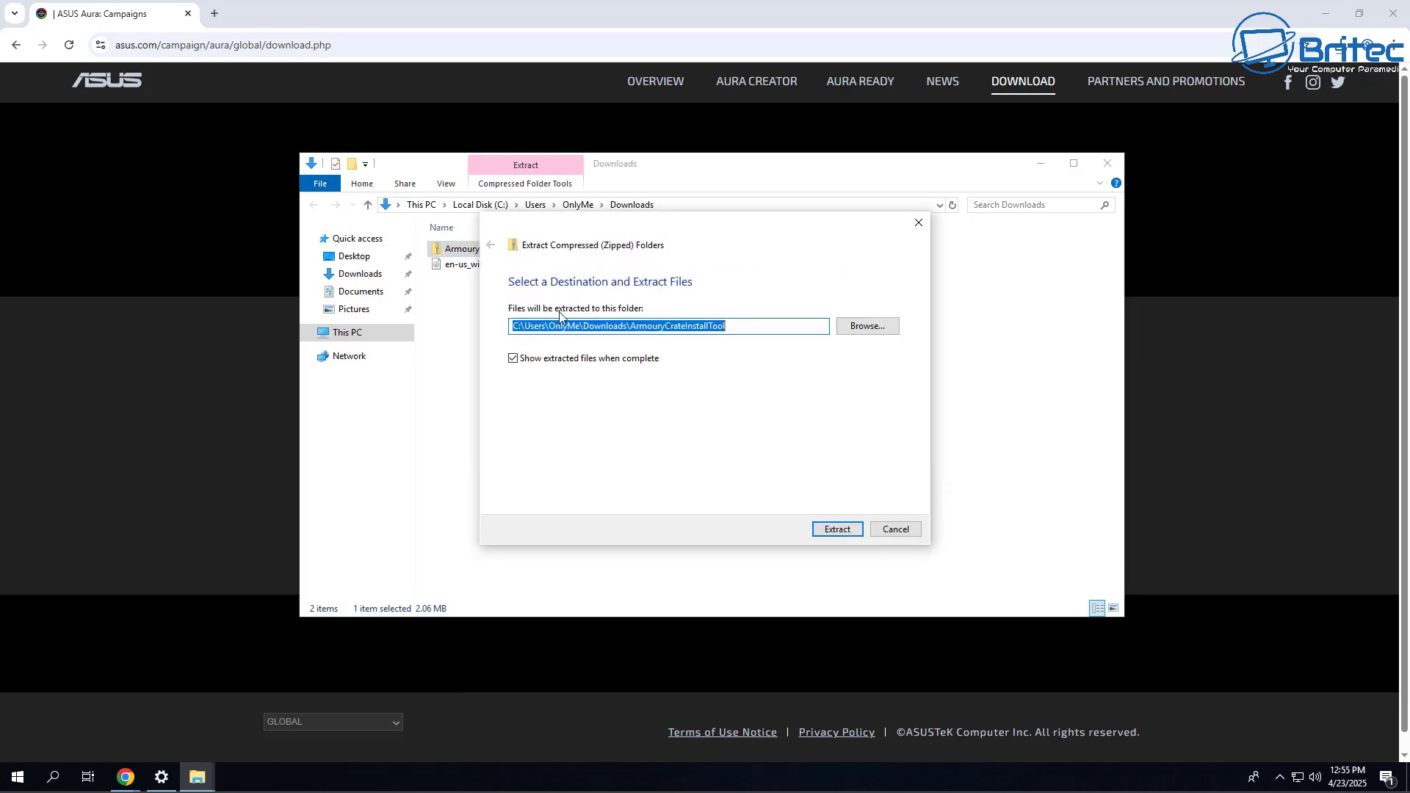
left_click(836, 529)
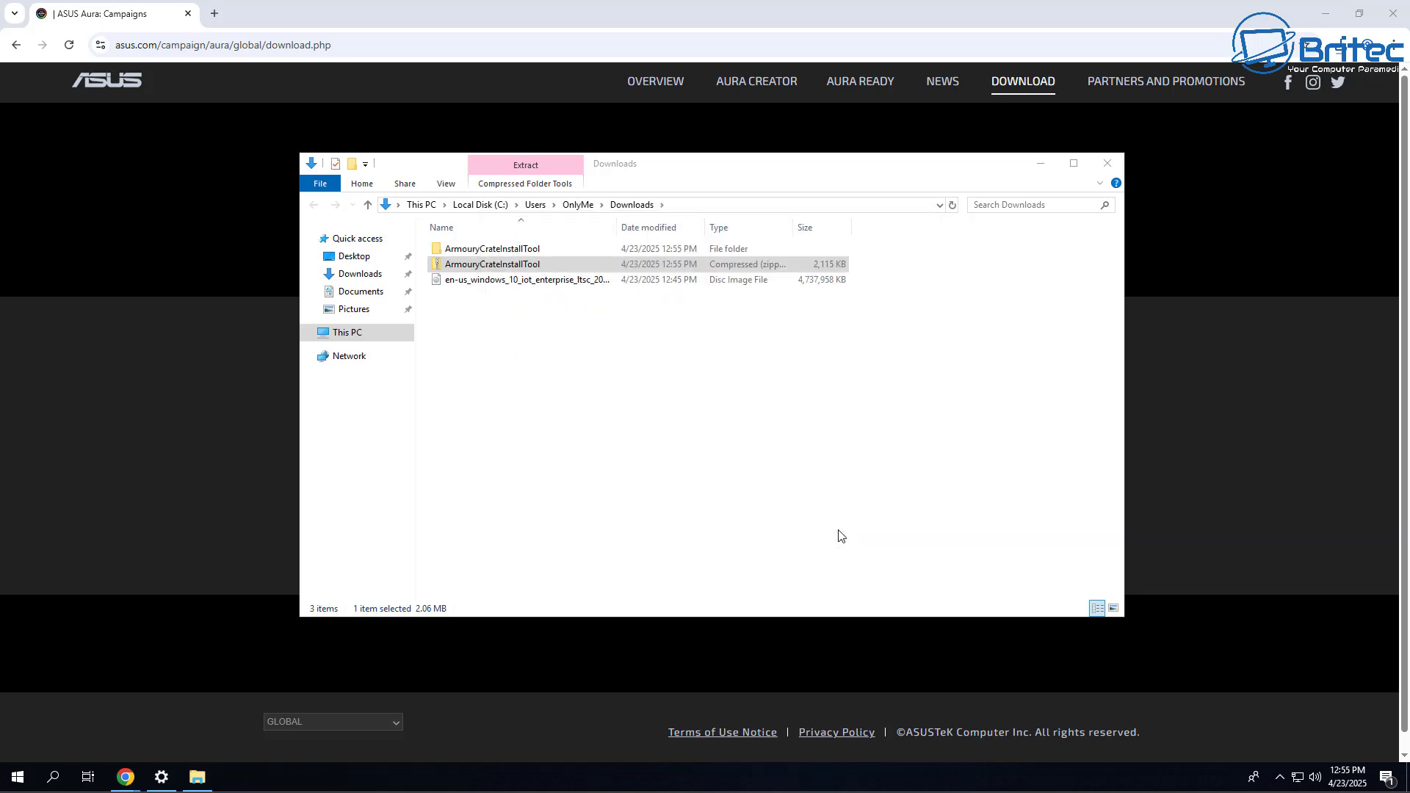
left_click_drag(615, 183, 604, 162)
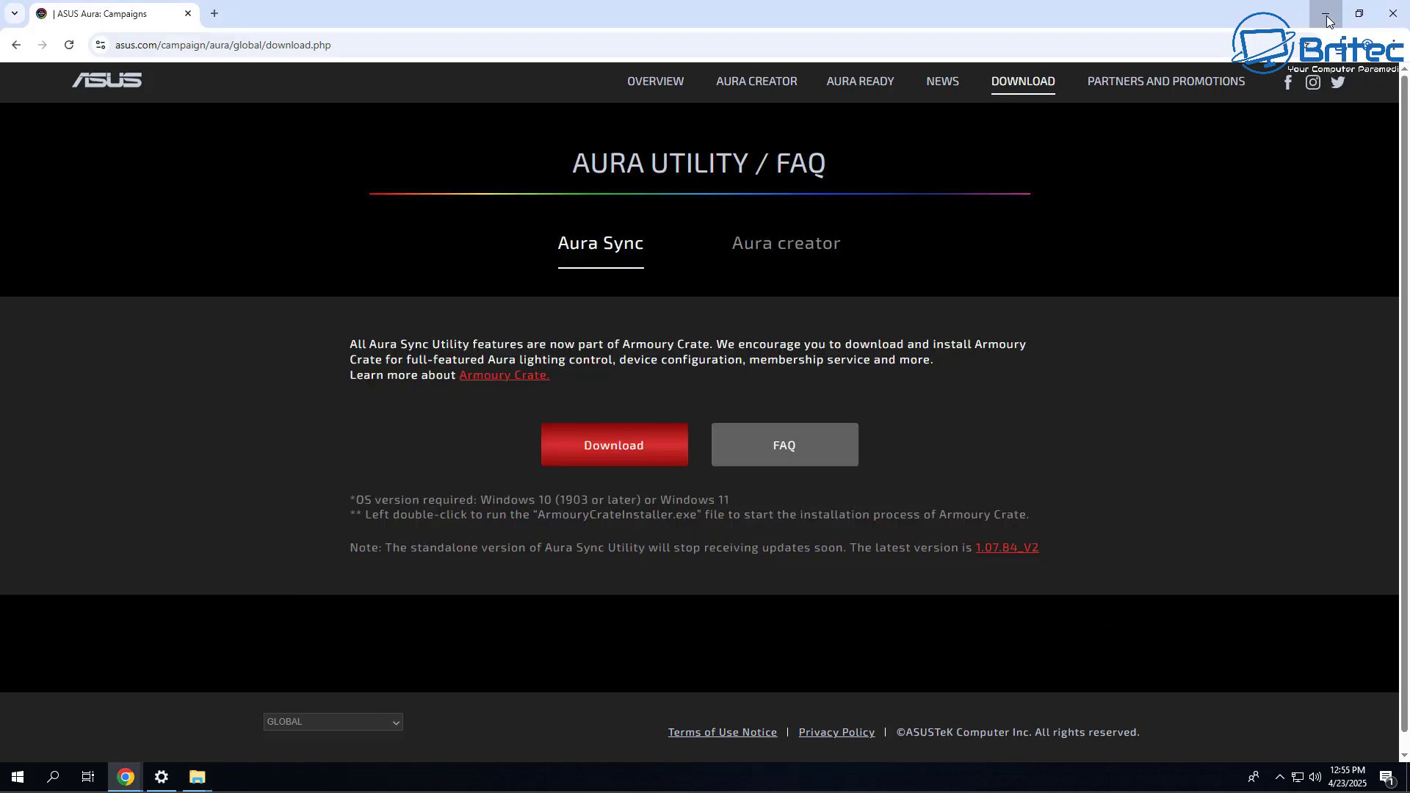
left_click(1327, 14)
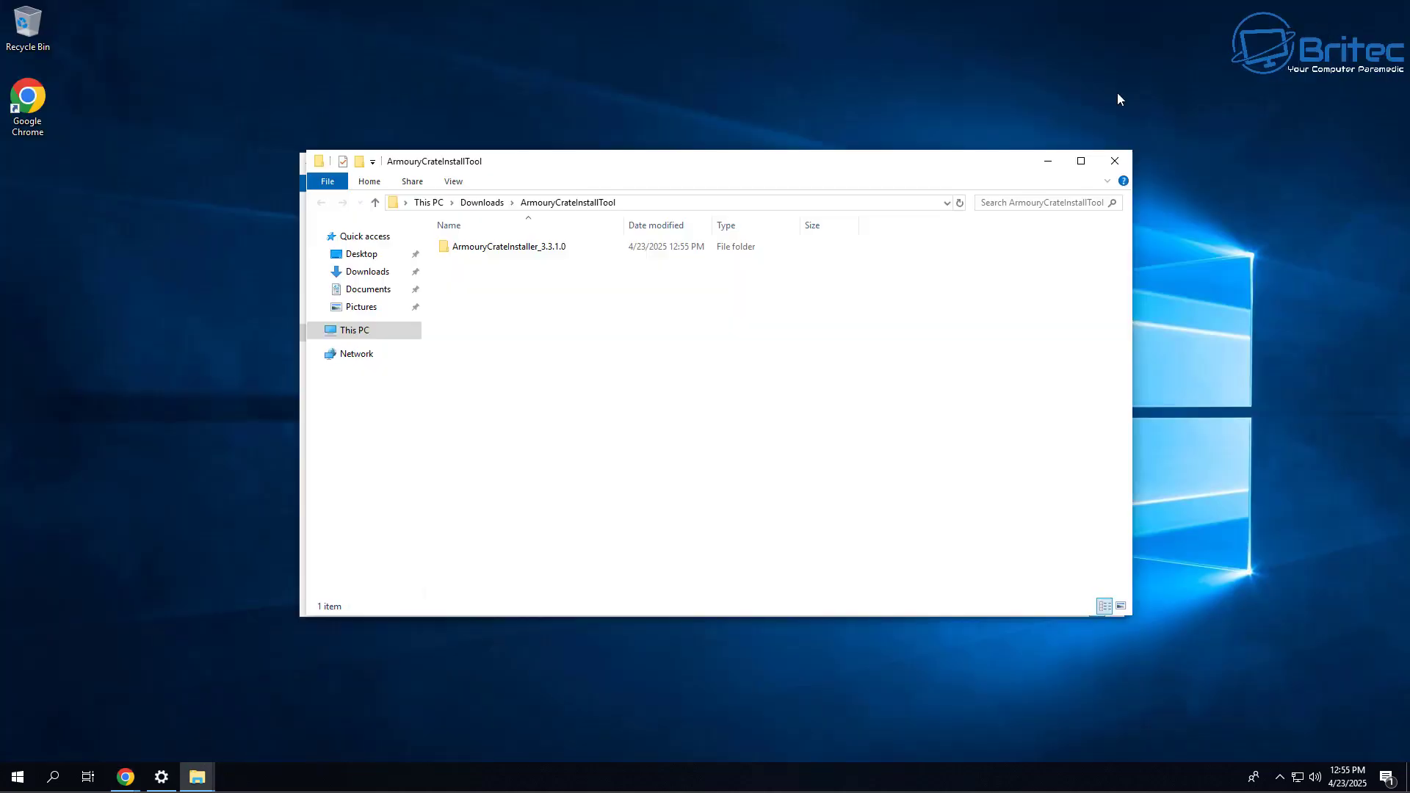
Step: Run ArmouryCrateInstaller from the ArmouryCrateInstaller_3.3.1.0 folder, allow it to make changes, and try to install Armoury Crate and Aura Creator
double_click(504, 252)
double_click(505, 253)
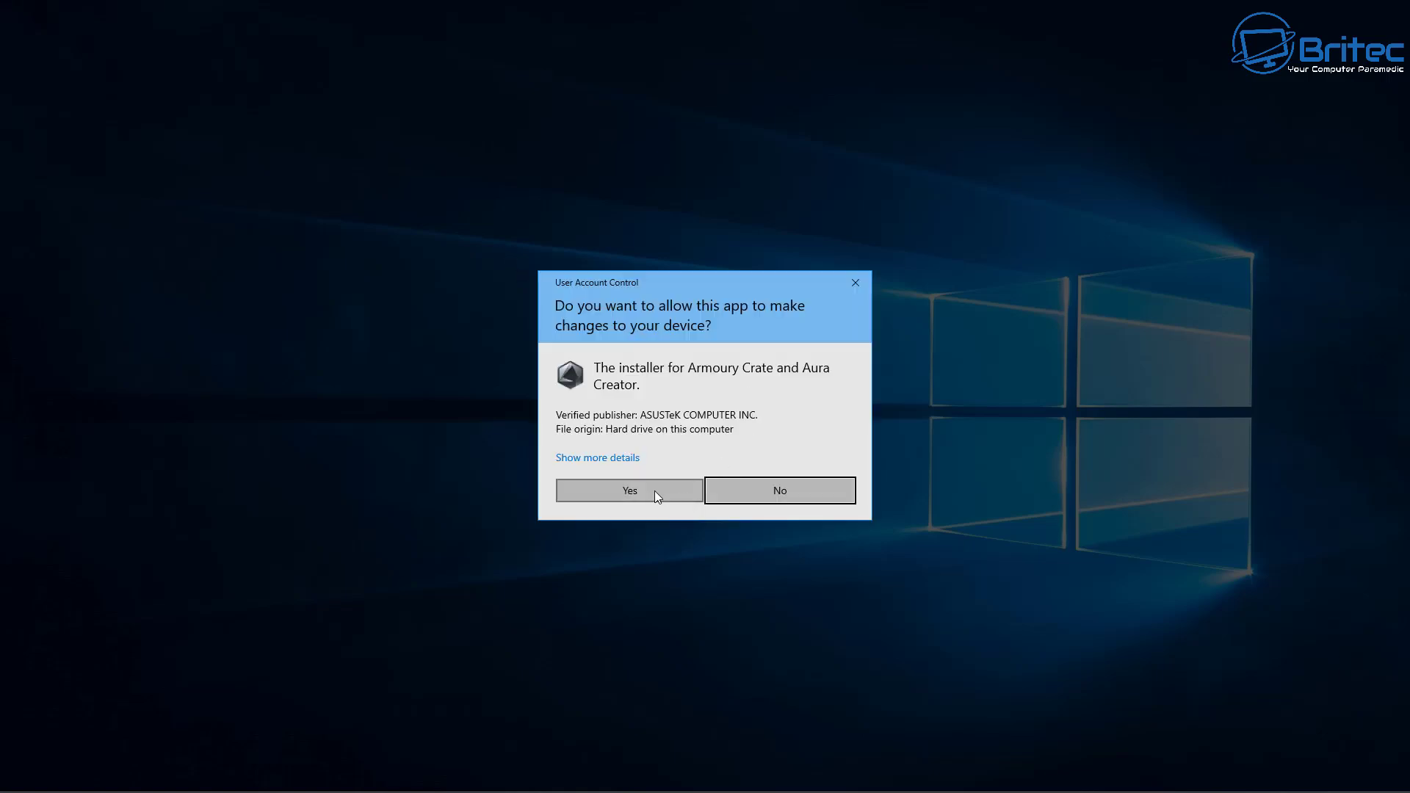
left_click(654, 491)
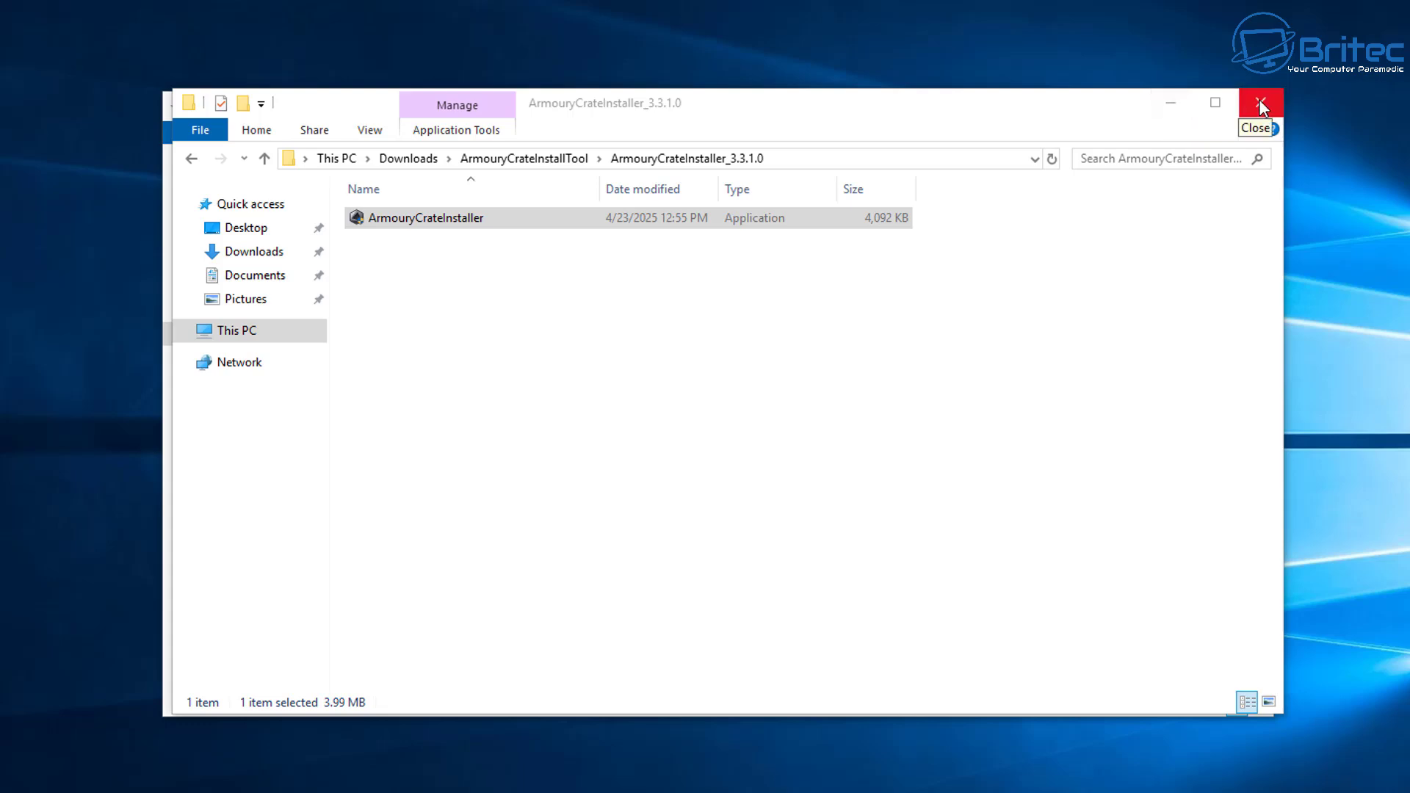
left_click_drag(1080, 120, 1069, 124)
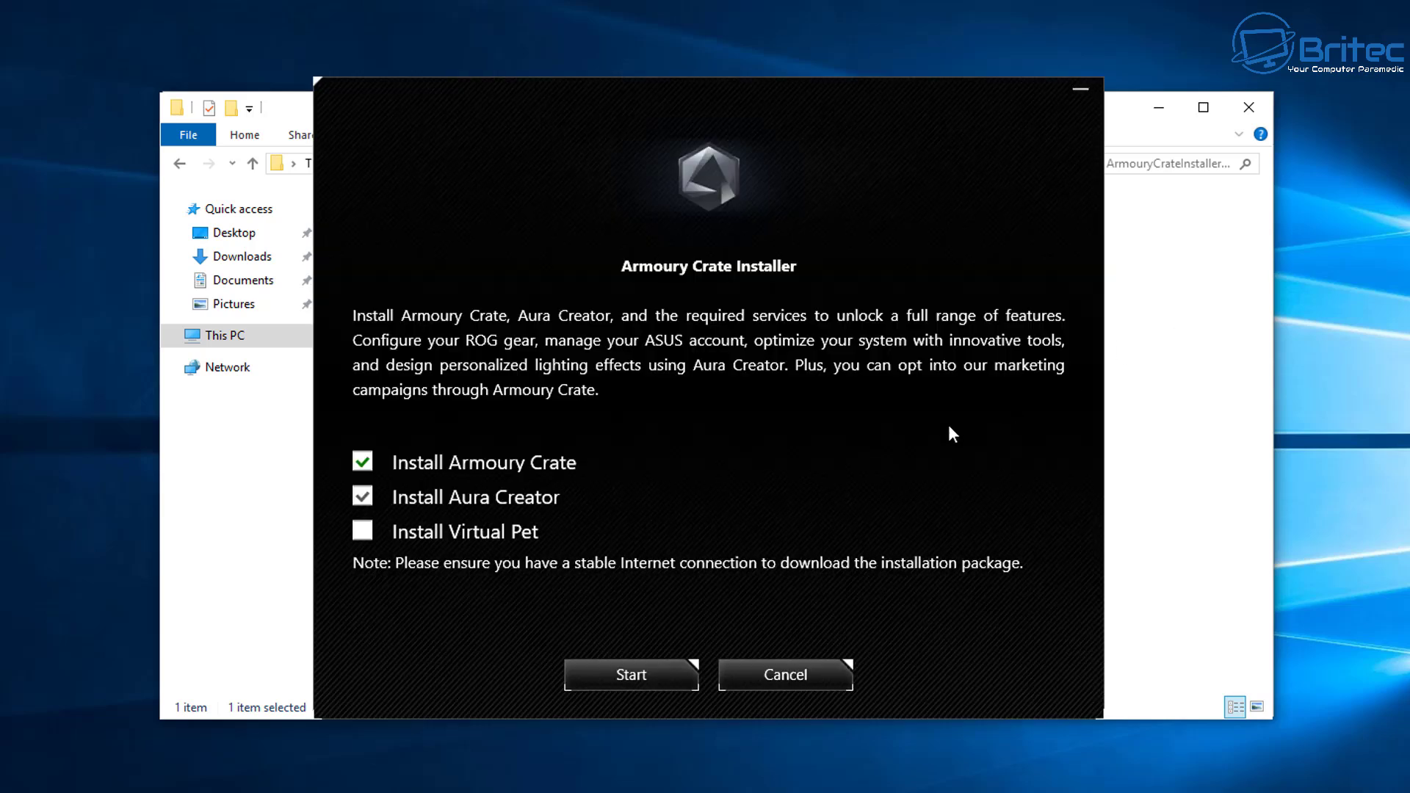
left_click(644, 680)
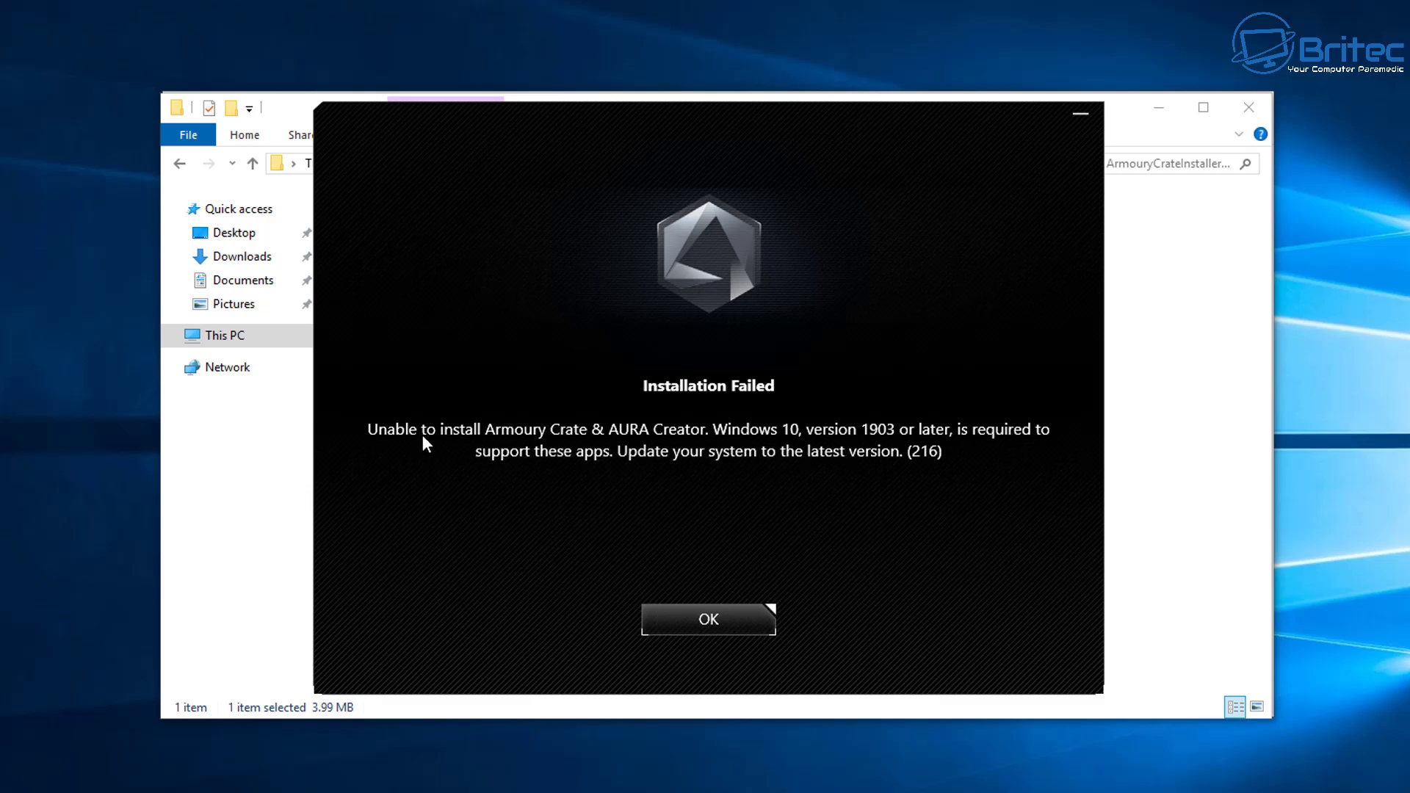
left_click(1166, 108)
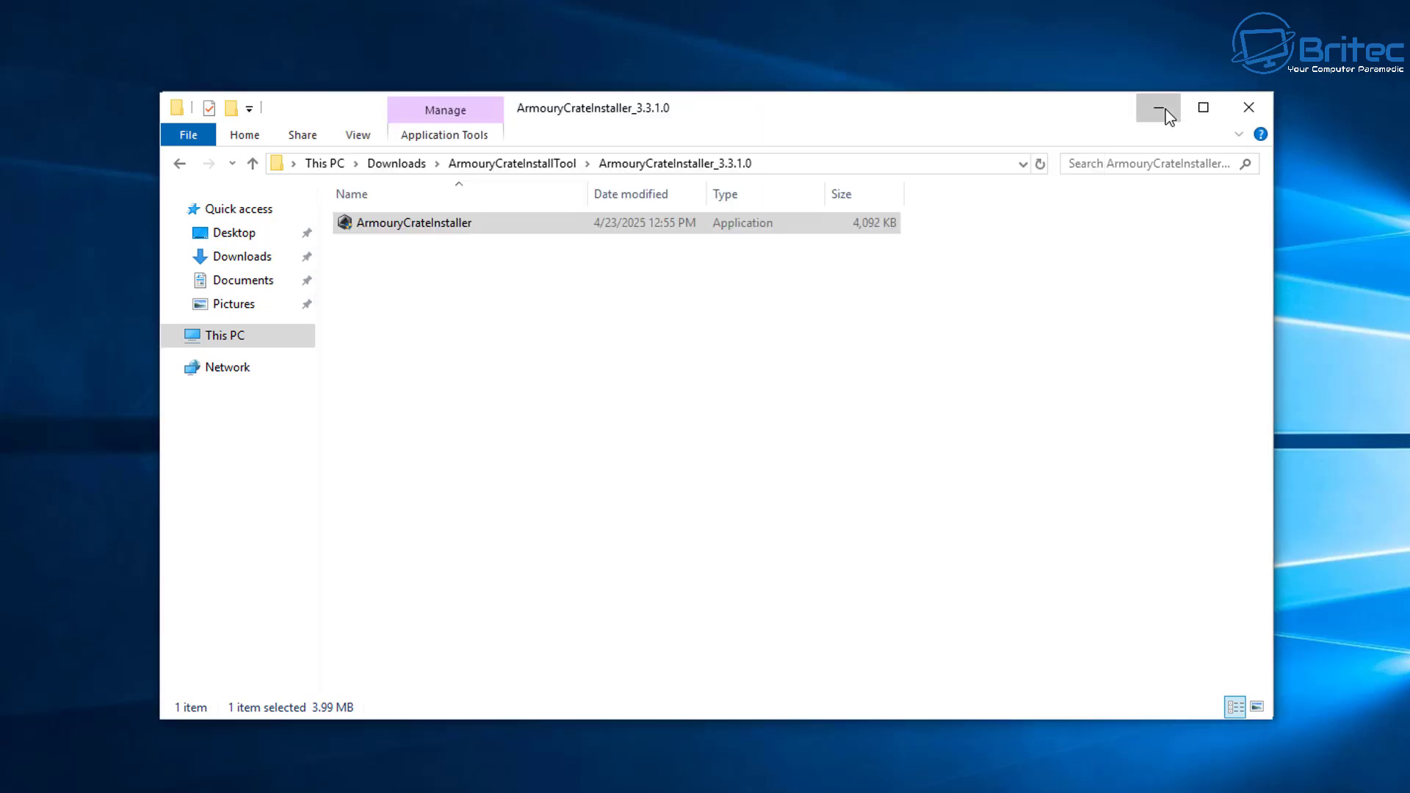
left_click(1166, 108)
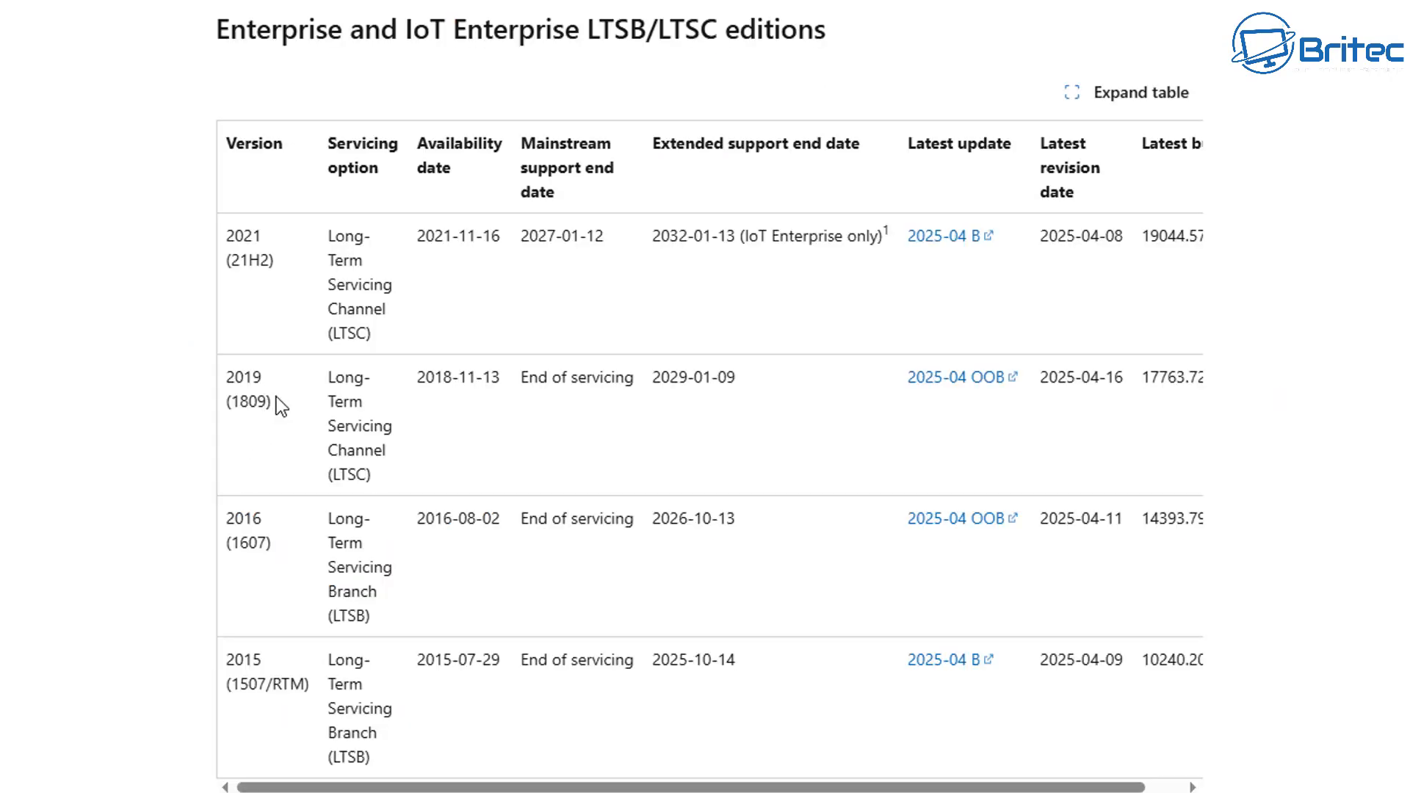
Step: Examine versions 1809, 1607 and 21H2 in the Enterprise LTSB/LTSC editions table and the Windows 10 version 21H2 end-of-updates article
left_click_drag(276, 401, 221, 408)
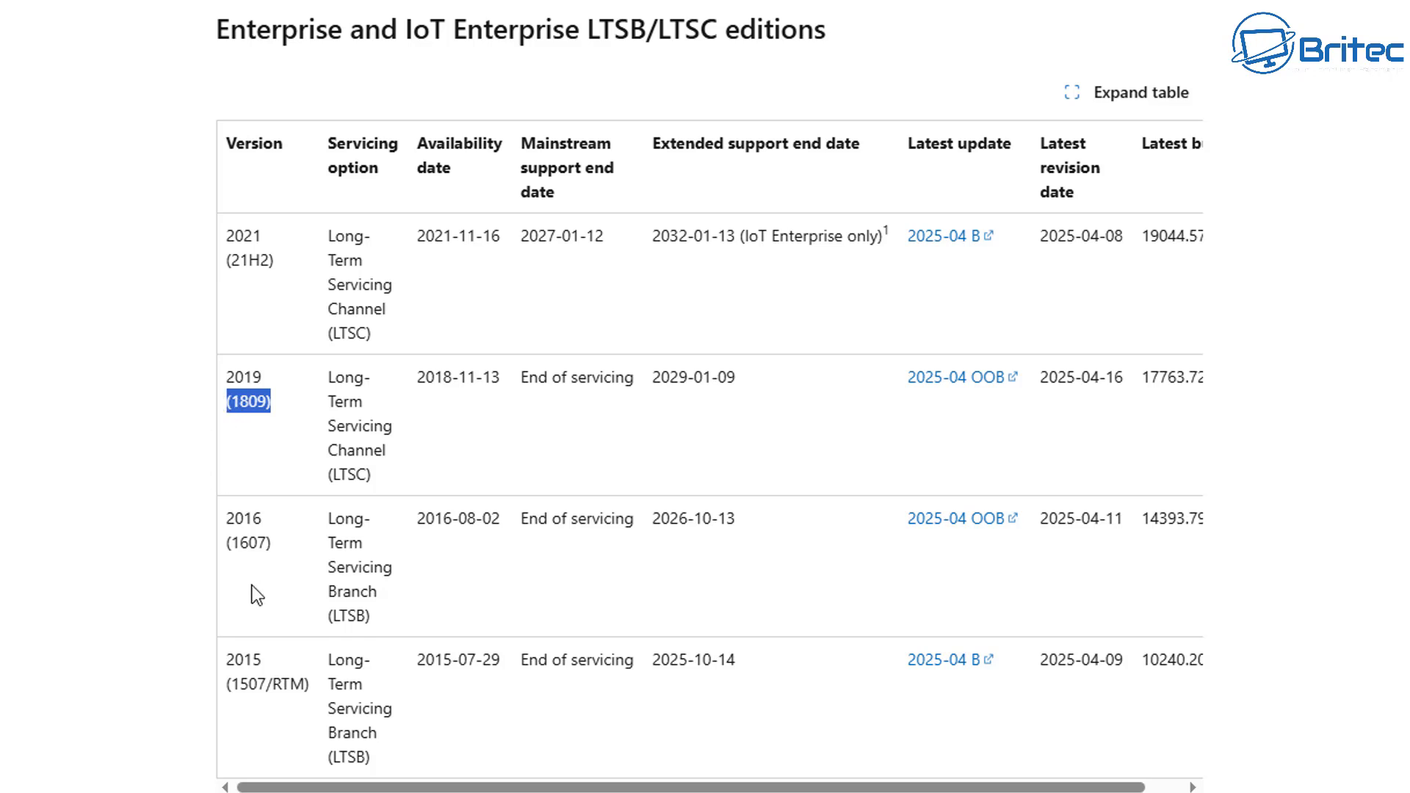
left_click_drag(282, 542, 221, 558)
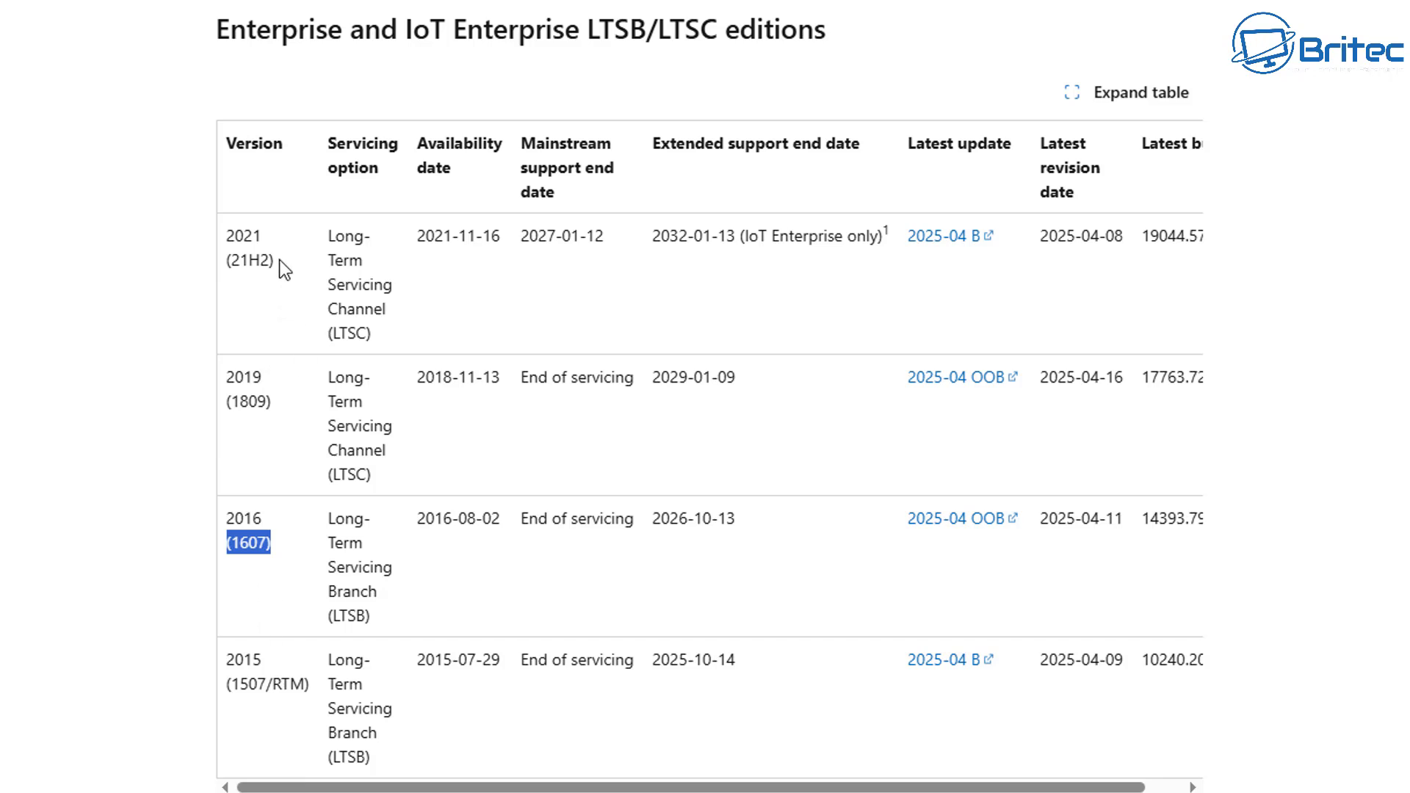
left_click_drag(277, 261, 242, 263)
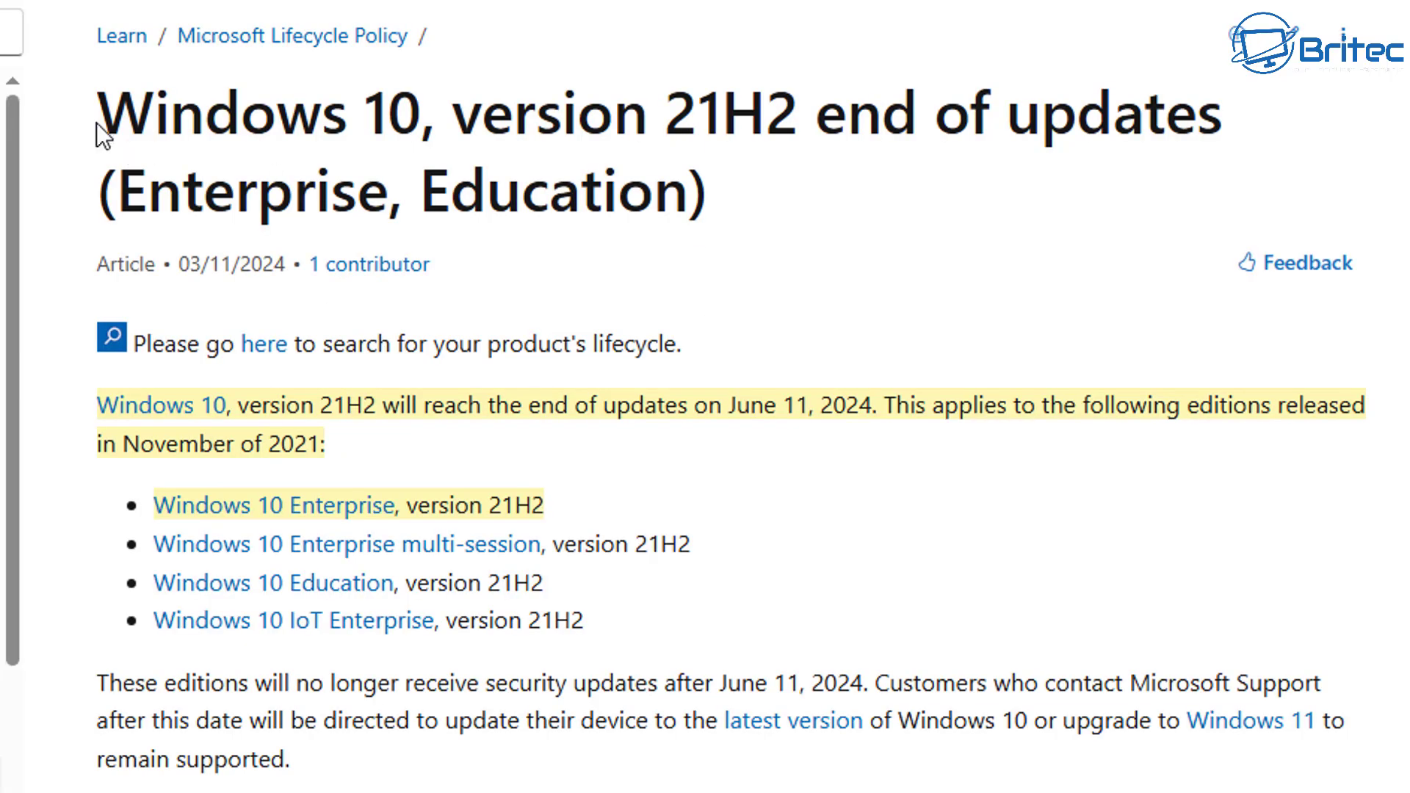
left_click_drag(116, 114, 1254, 176)
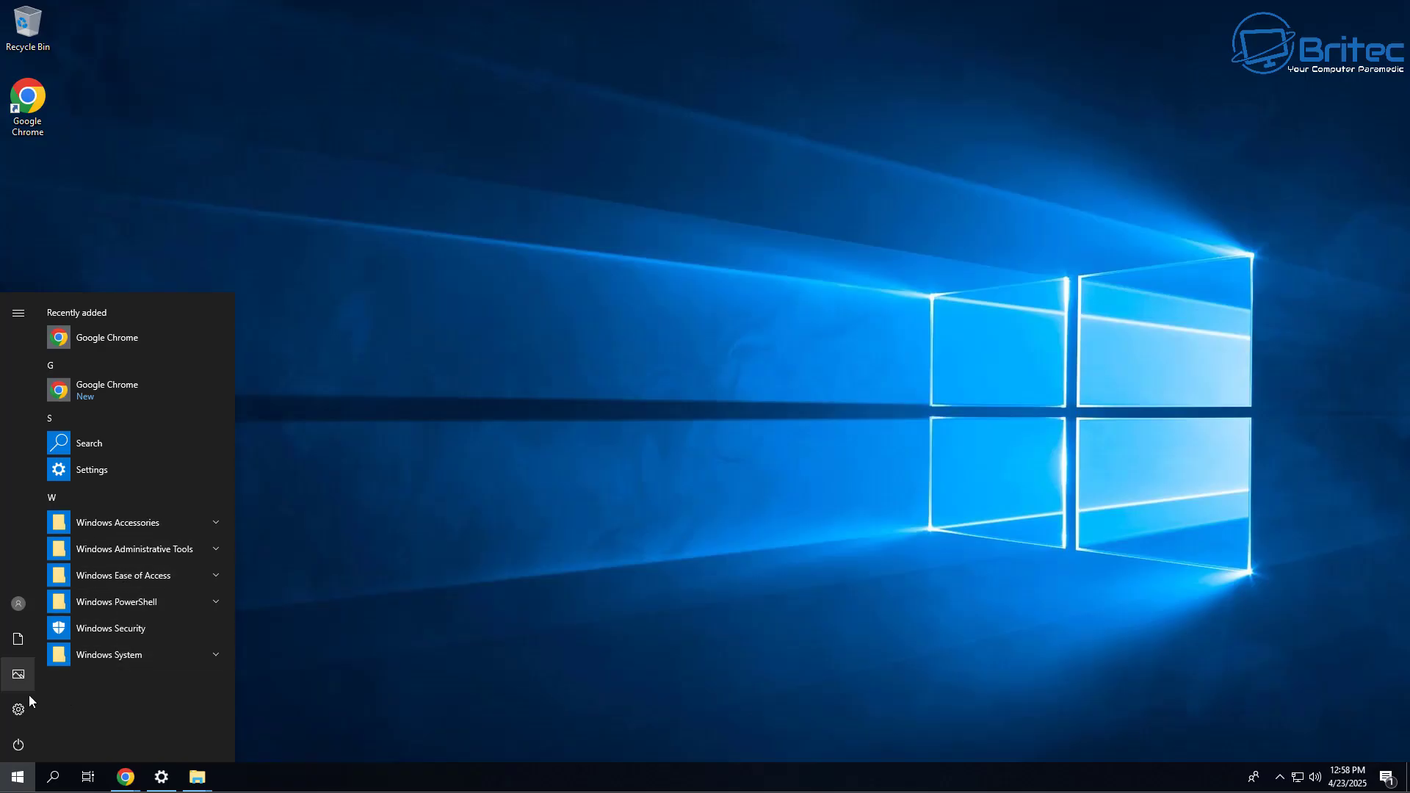
Step: Open Windows Settings and check the status of the updates in Windows Update
left_click(18, 708)
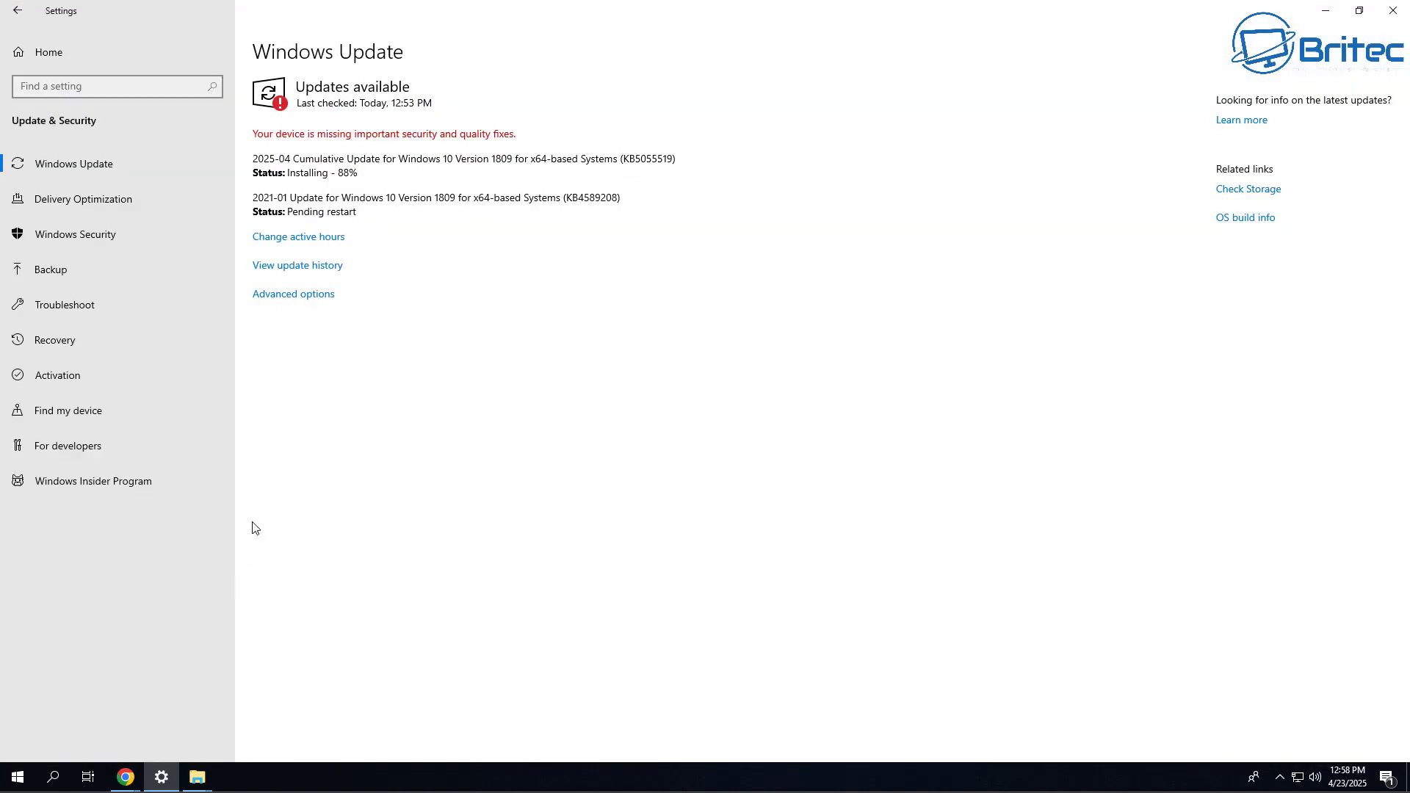
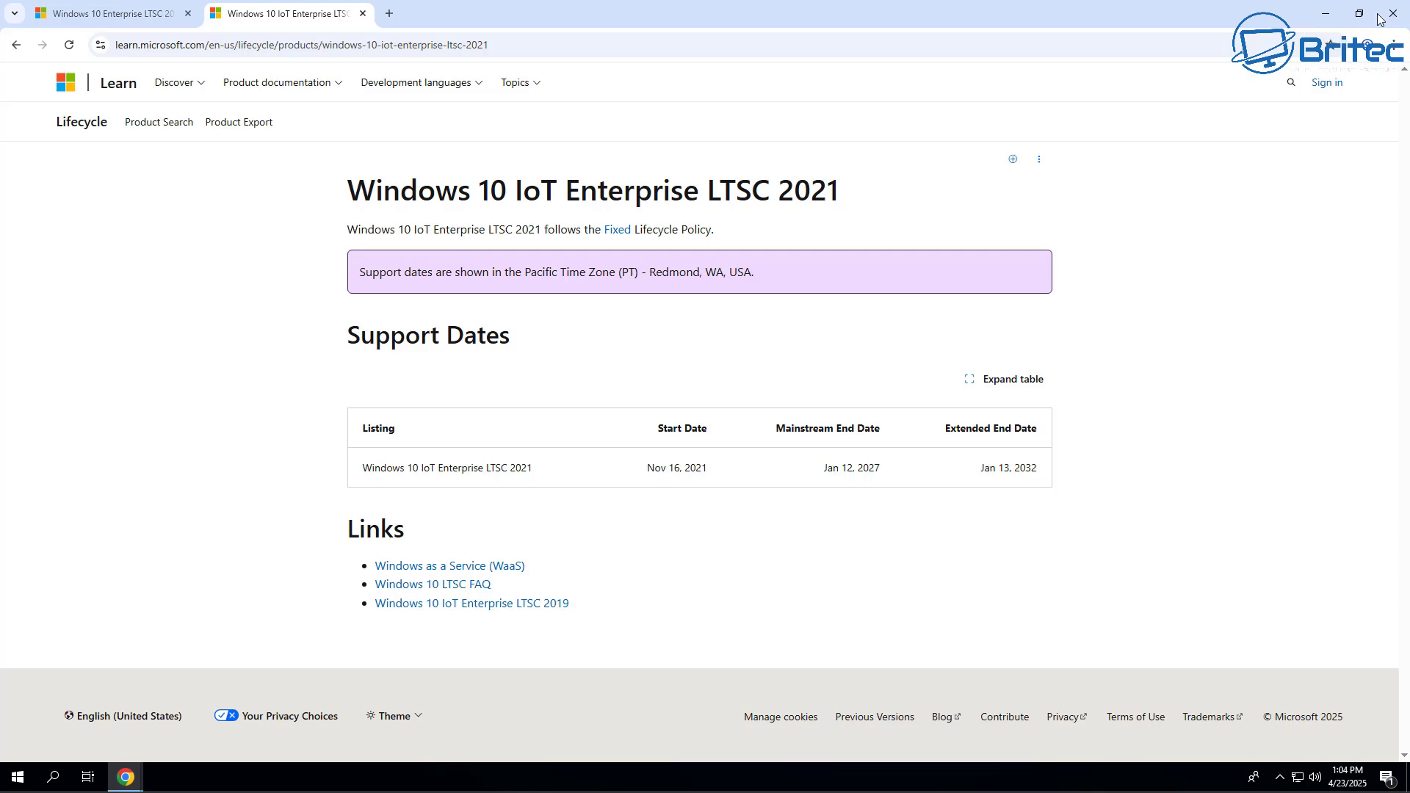
left_click(1327, 15)
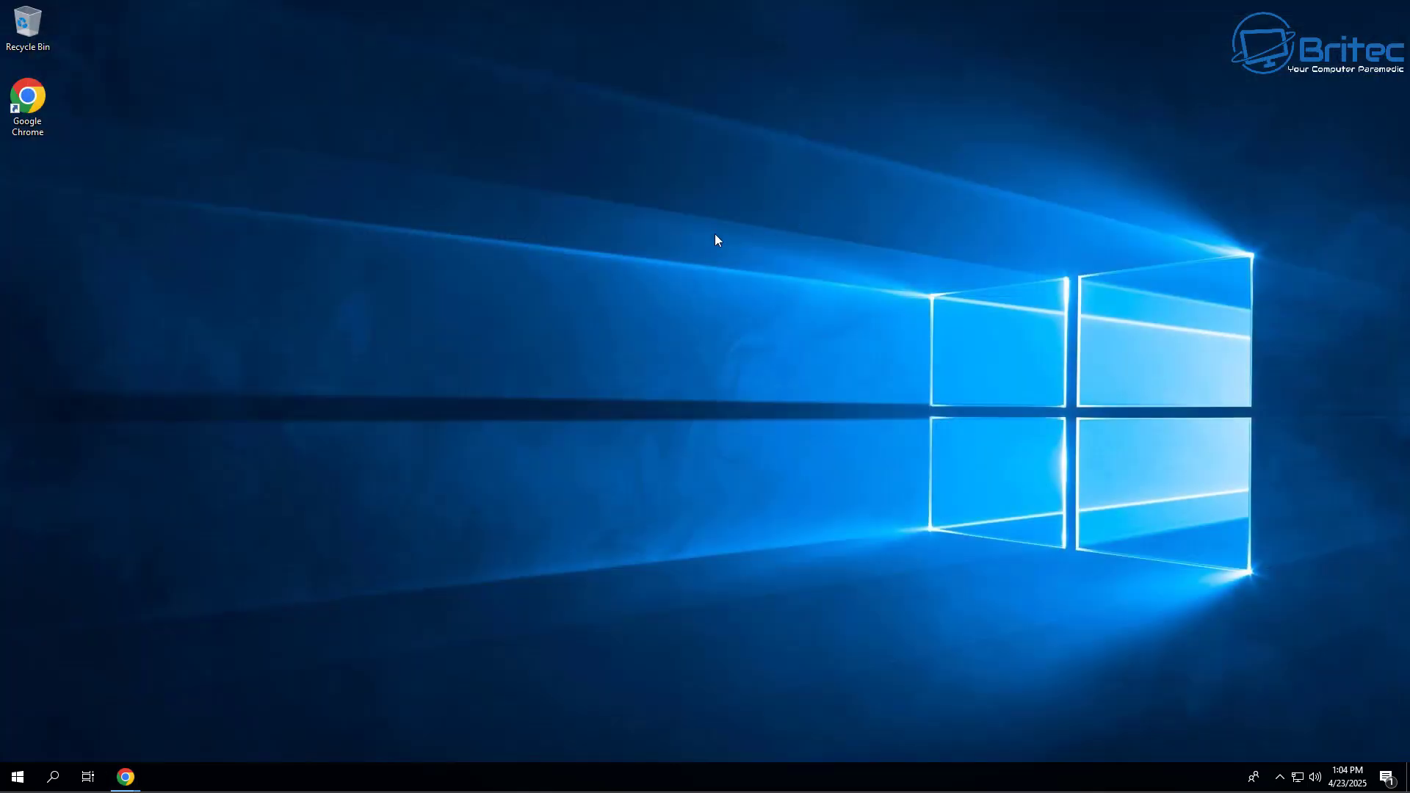
left_click(17, 778)
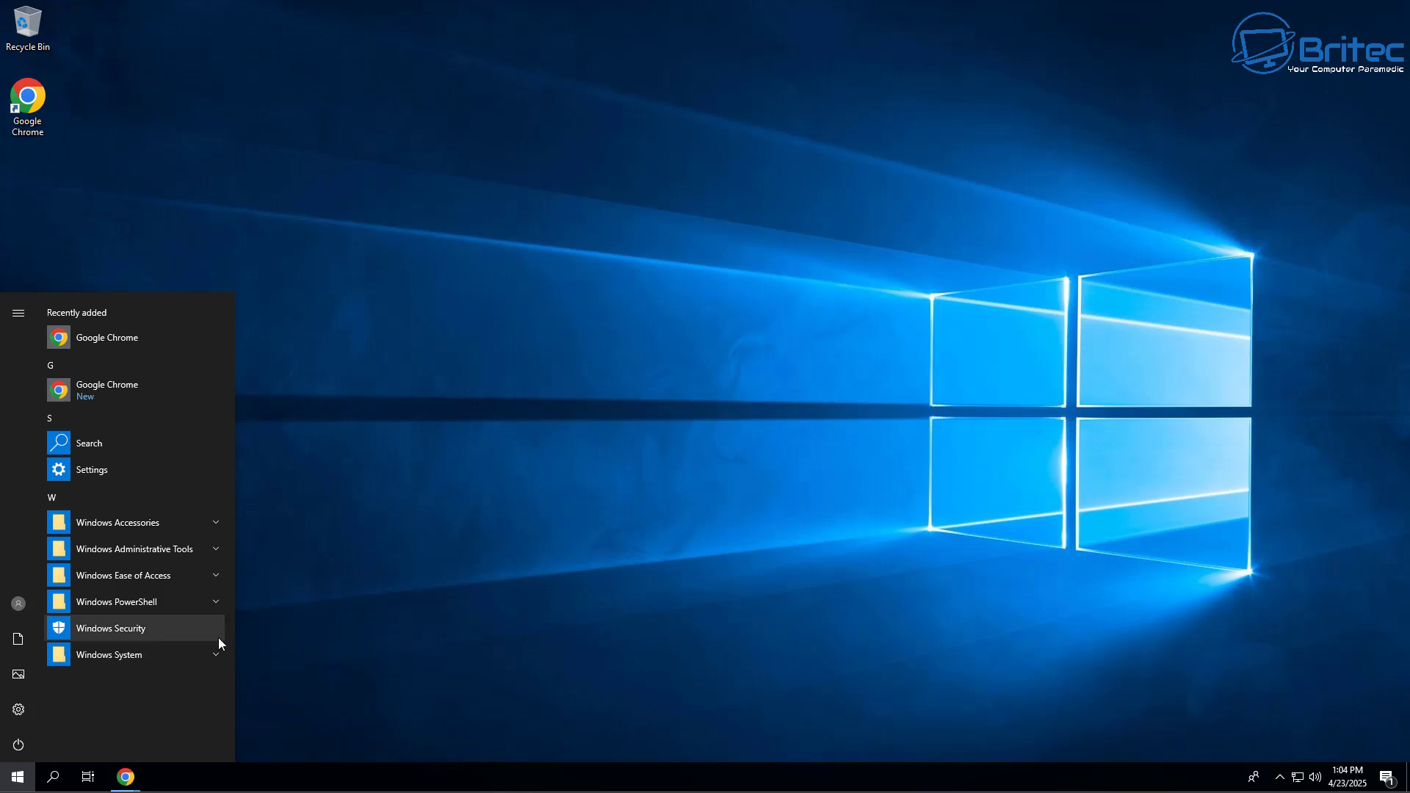
left_click(312, 642)
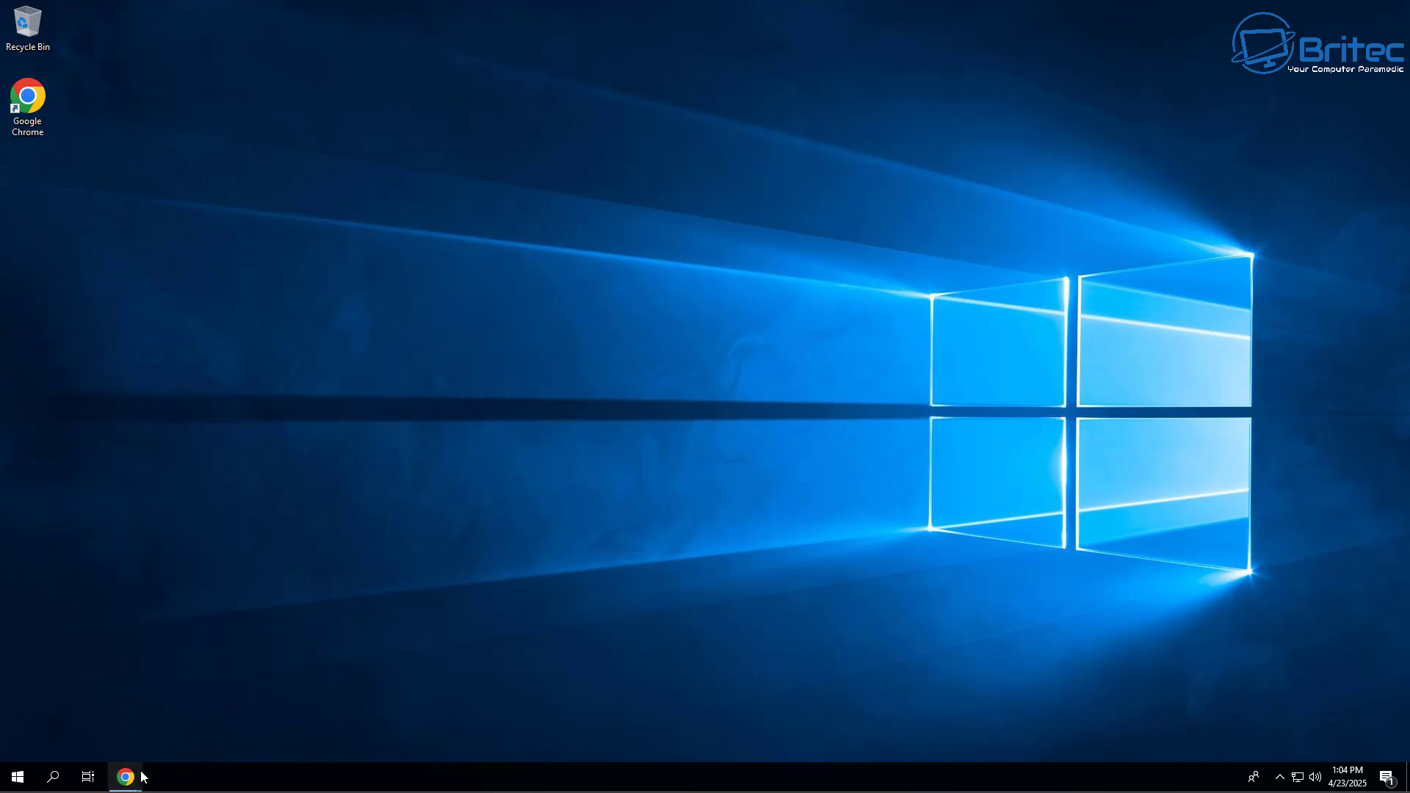
right_click(166, 782)
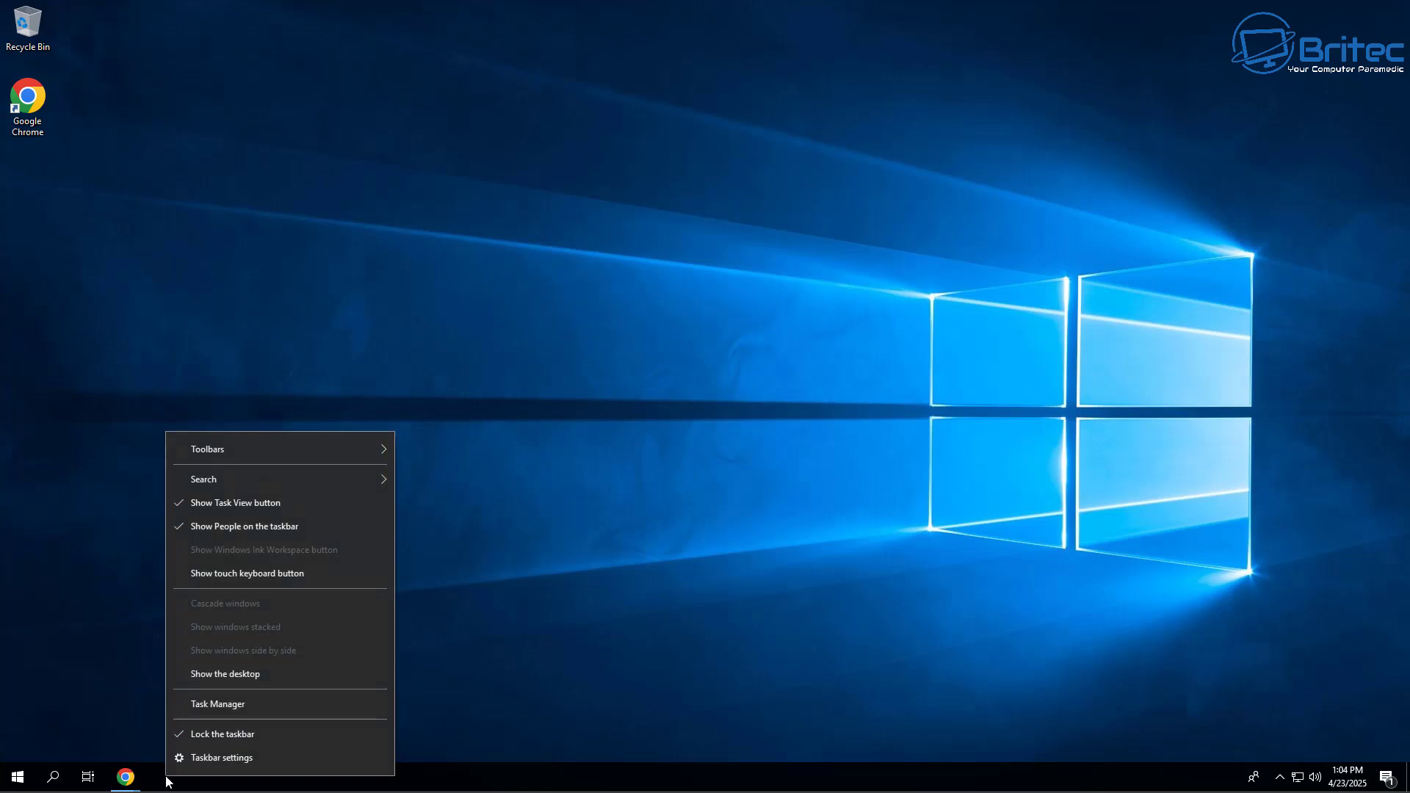
left_click(452, 664)
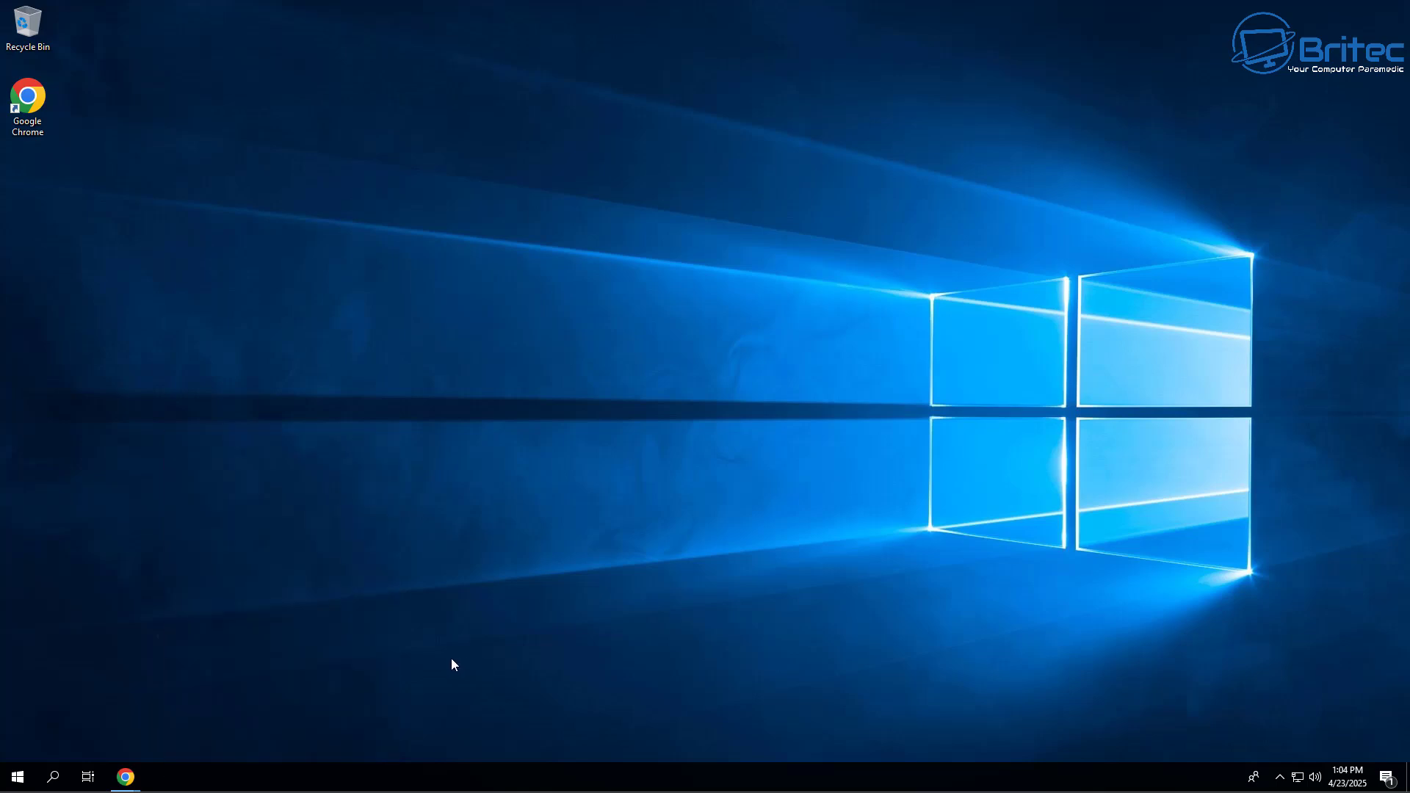
Step: Pin File Explorer from the Windows System folder to the taskbar
left_click(29, 775)
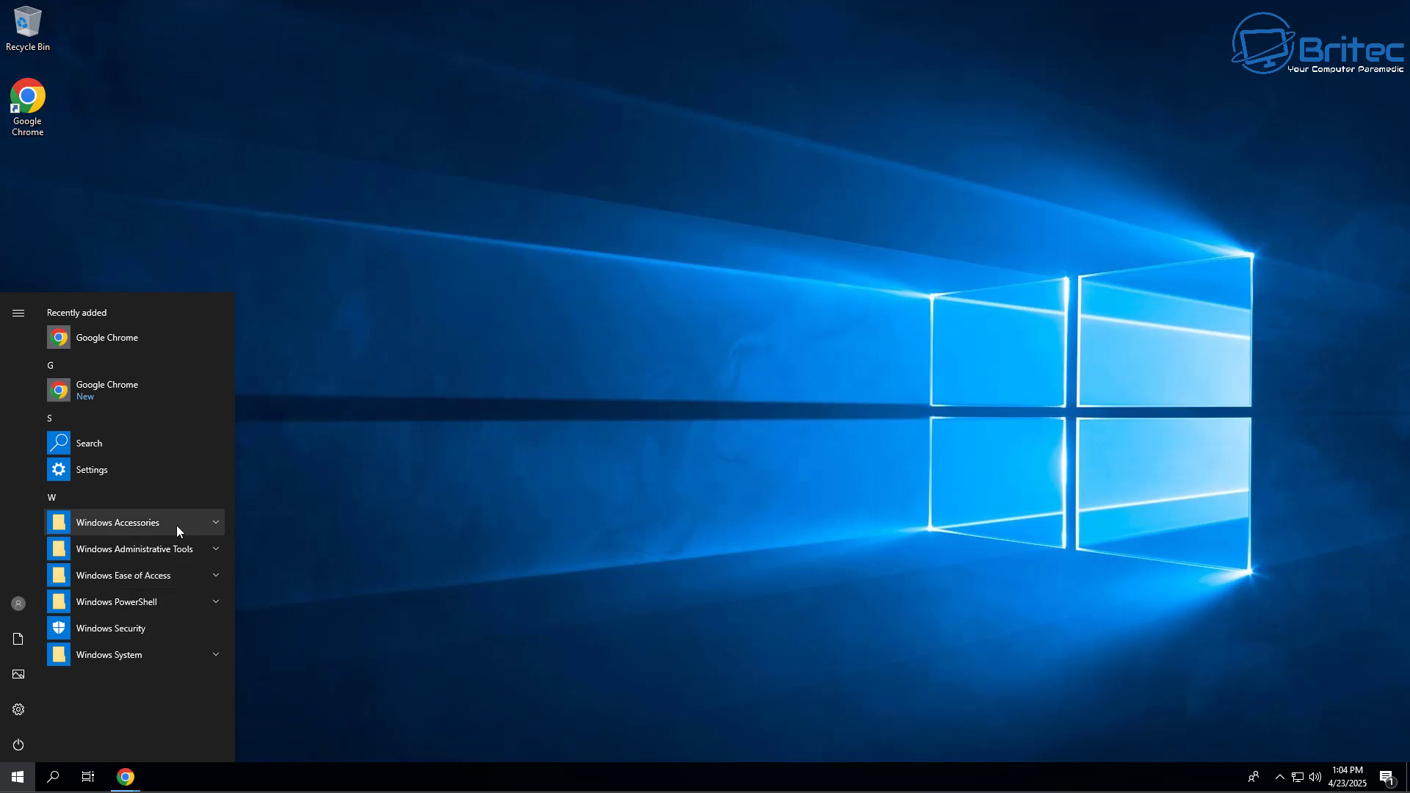
left_click(198, 654)
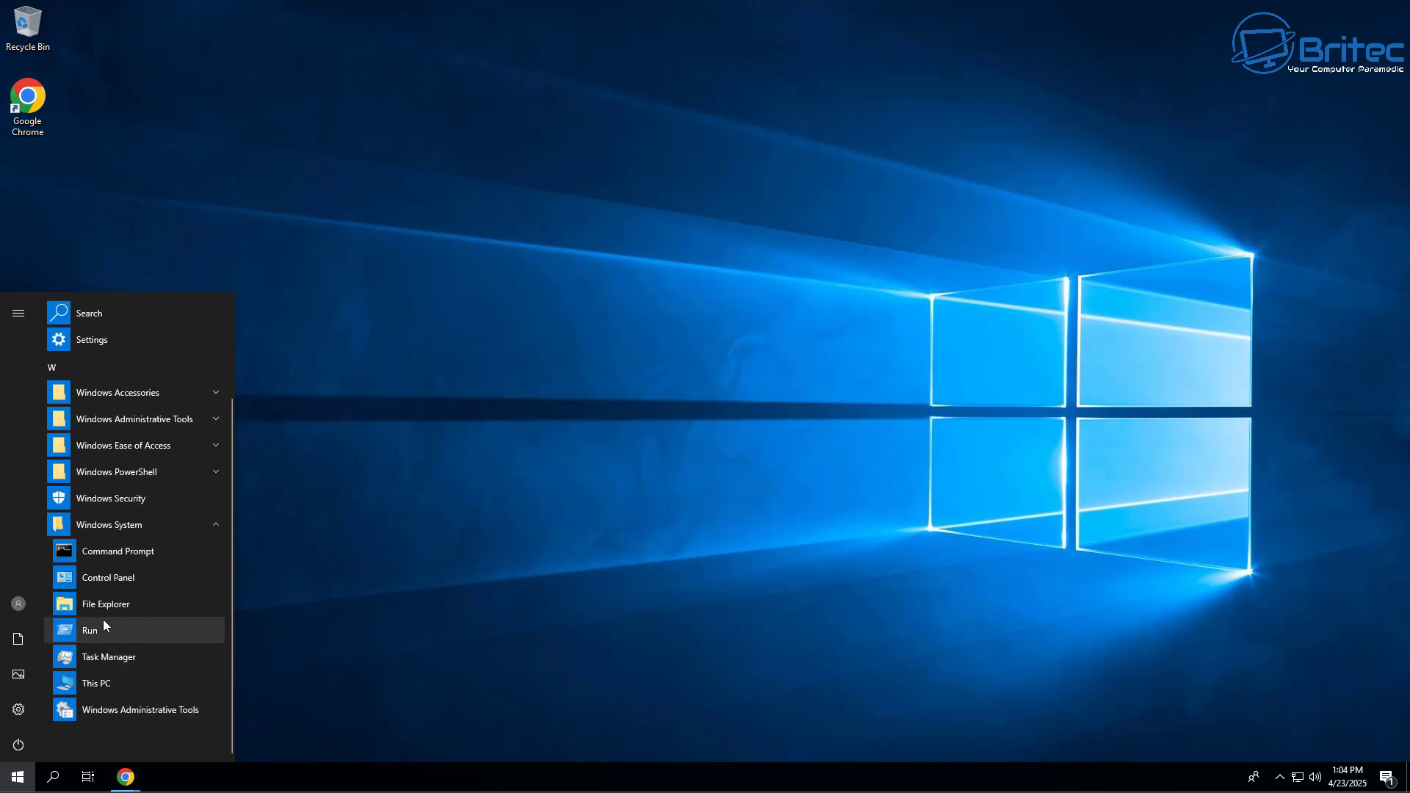
right_click(109, 607)
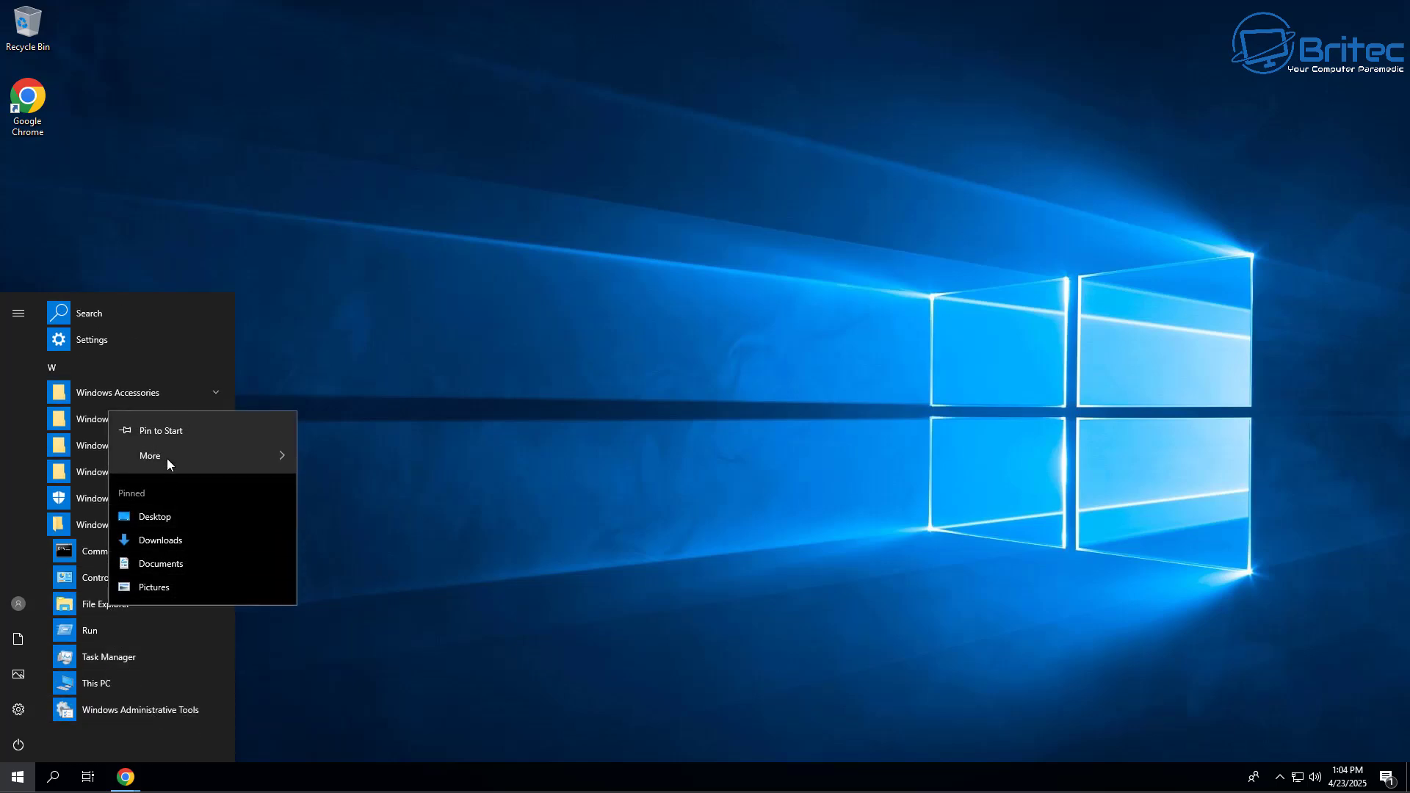
mouse_move(241, 464)
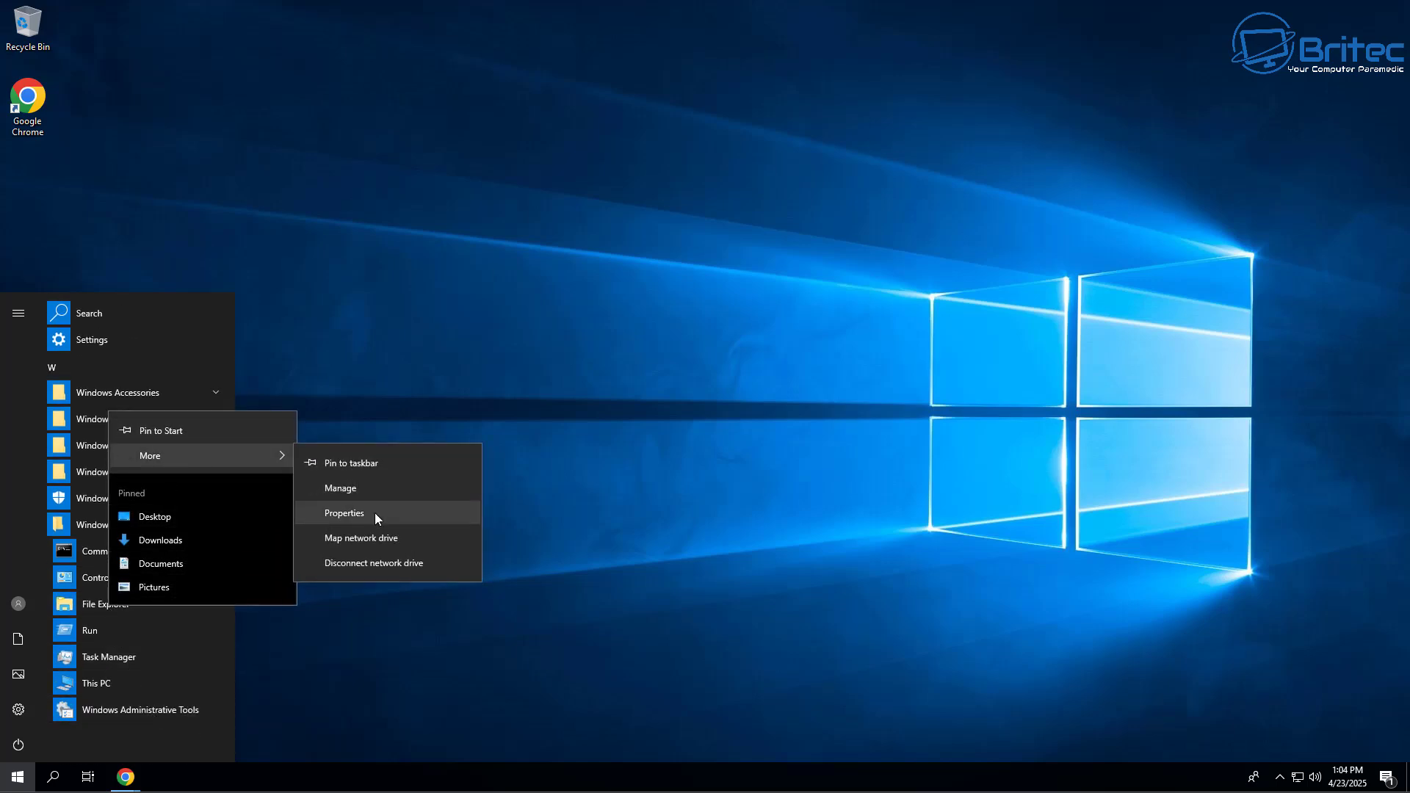
left_click(340, 464)
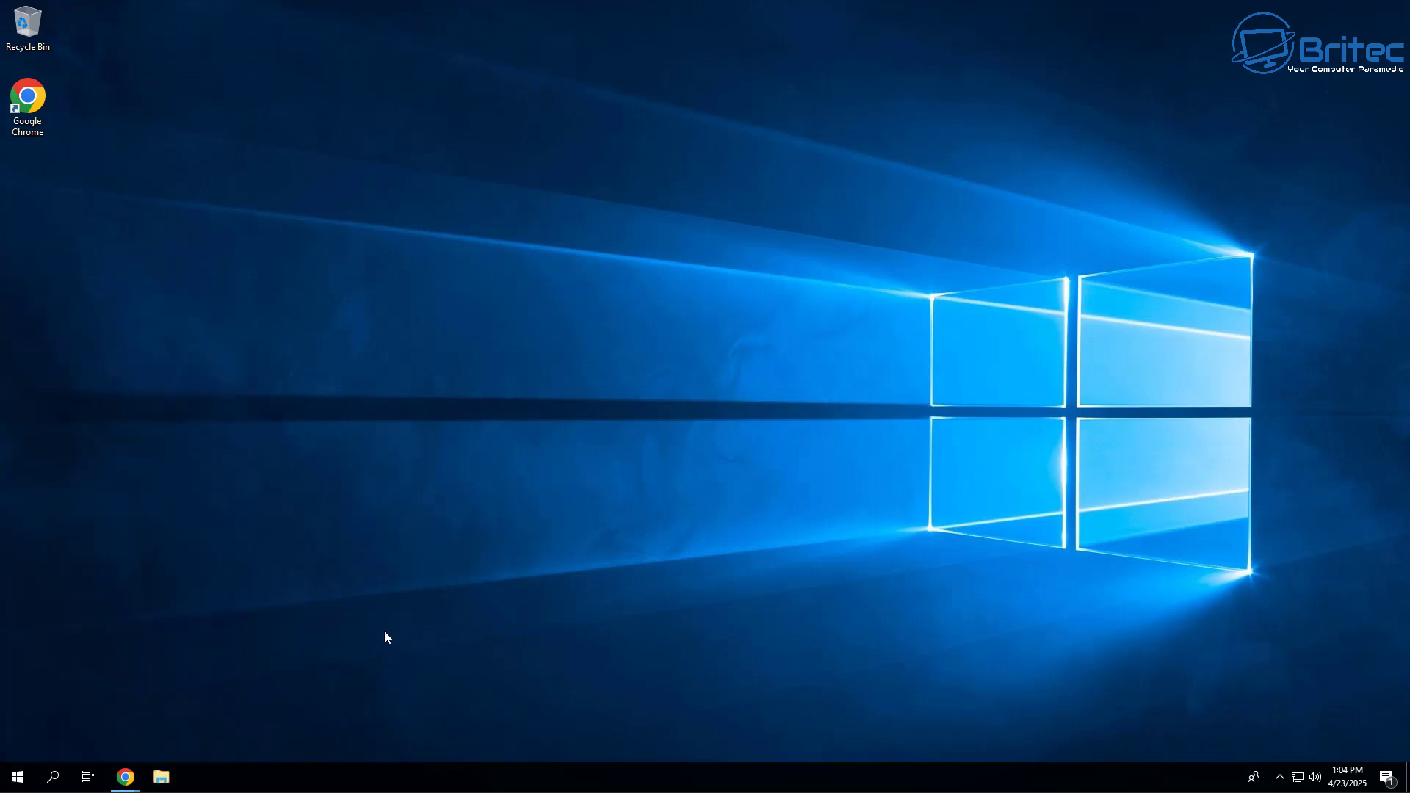
Step: Open the Downloads folder in File Explorer, widen the Name column and select the Windows 10 IoT Enterprise LTSC 2021 disc image
left_click(161, 778)
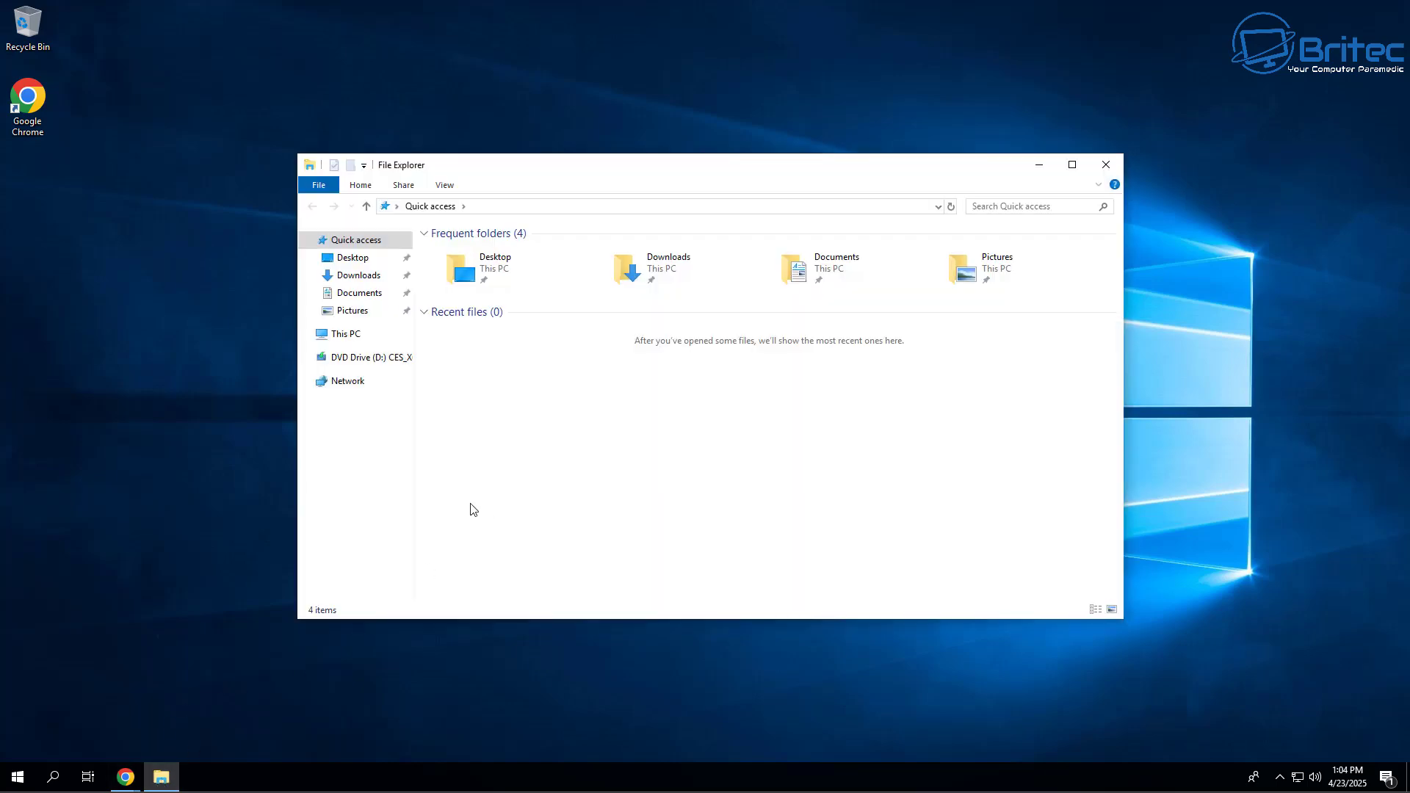
left_click(349, 276)
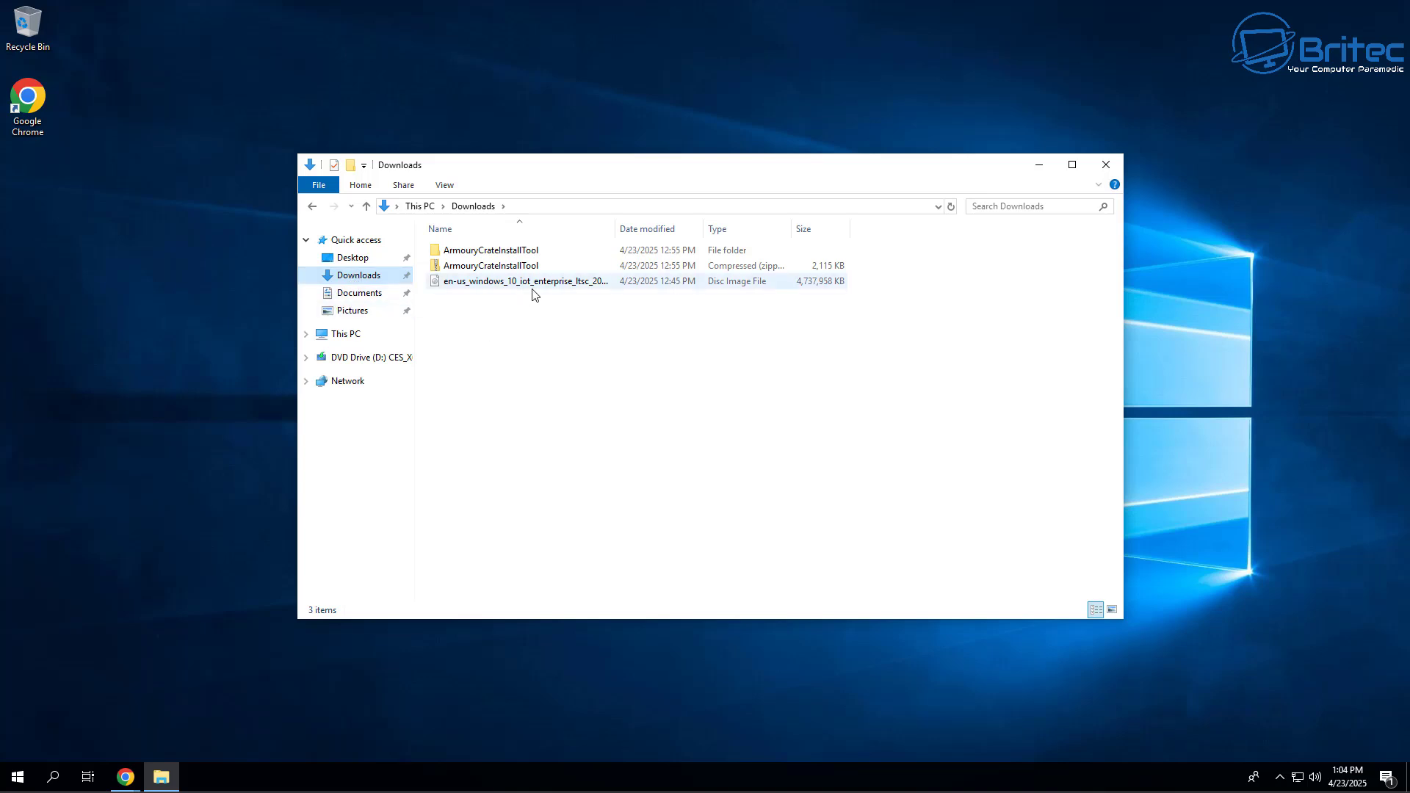
left_click(516, 267)
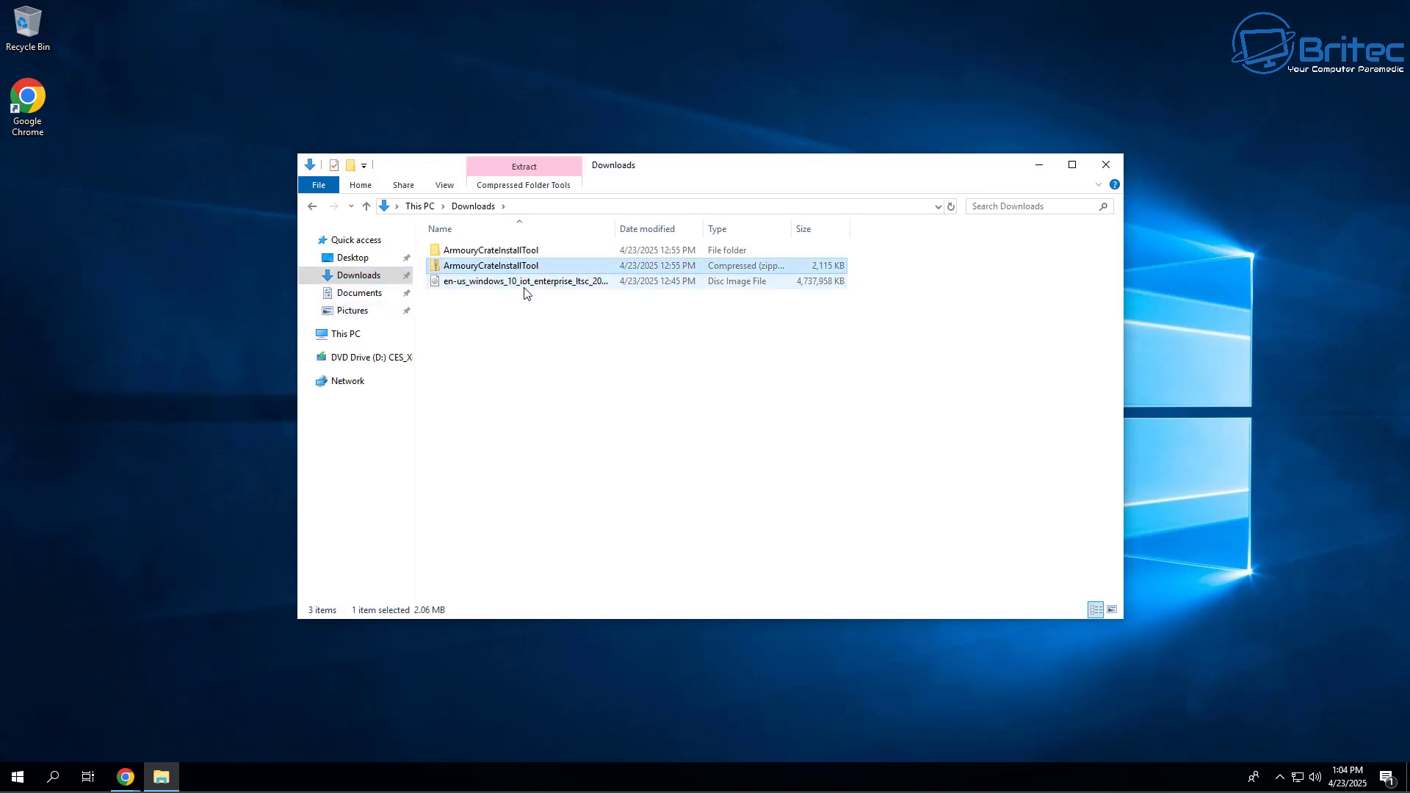
left_click_drag(615, 227, 716, 232)
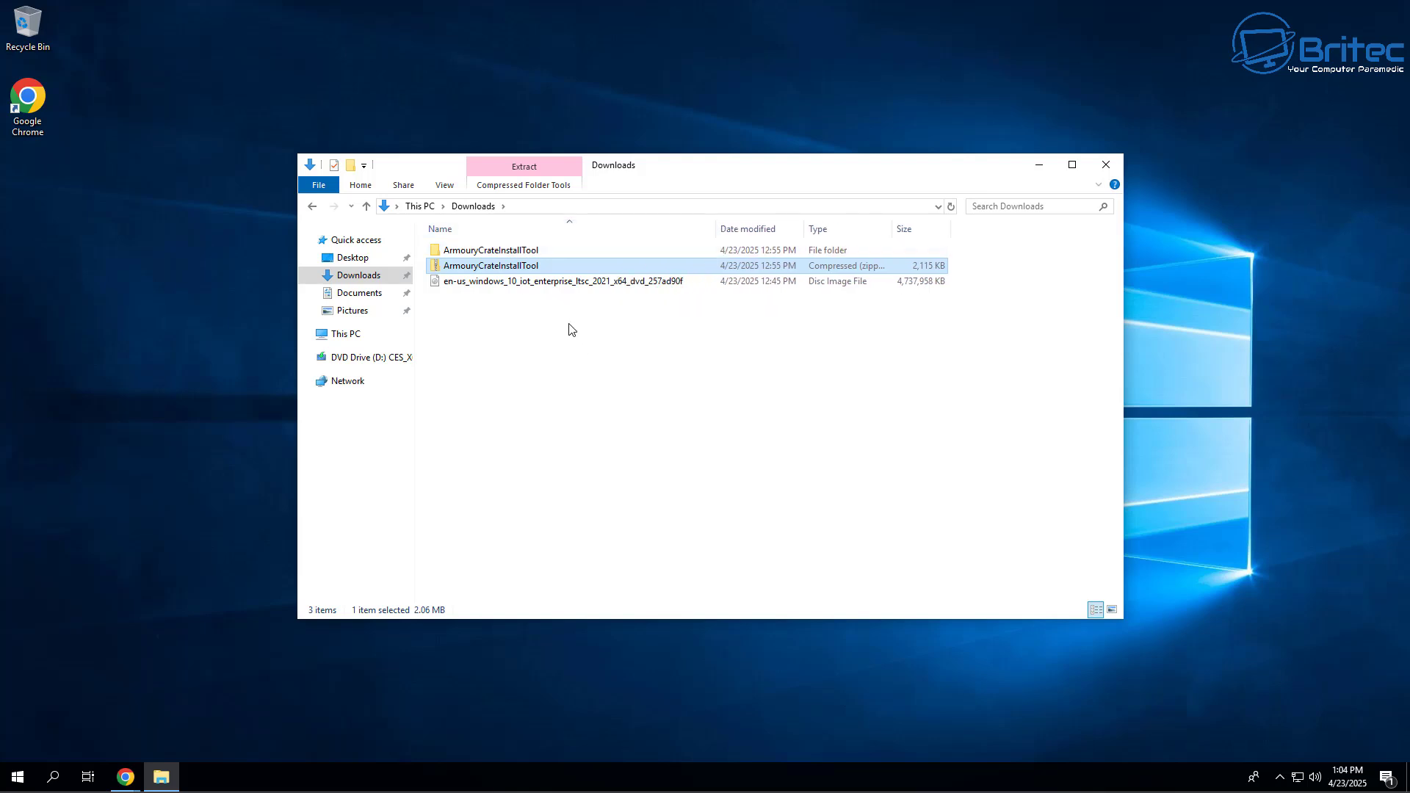
left_click(563, 283)
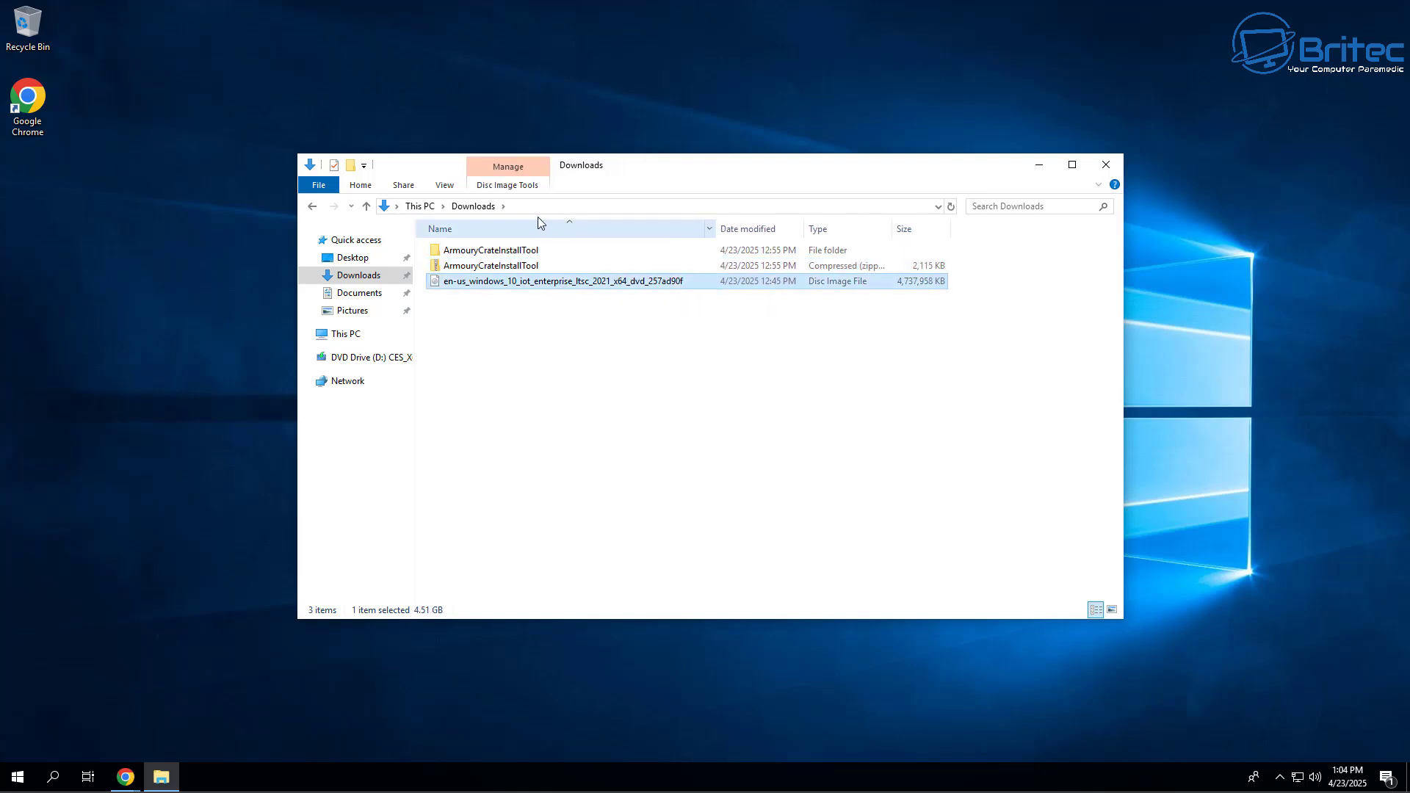
Step: Show the Downloads folder as extra large icons and mount the Windows 10 IoT Enterprise LTSC 2021 disc image
left_click(450, 188)
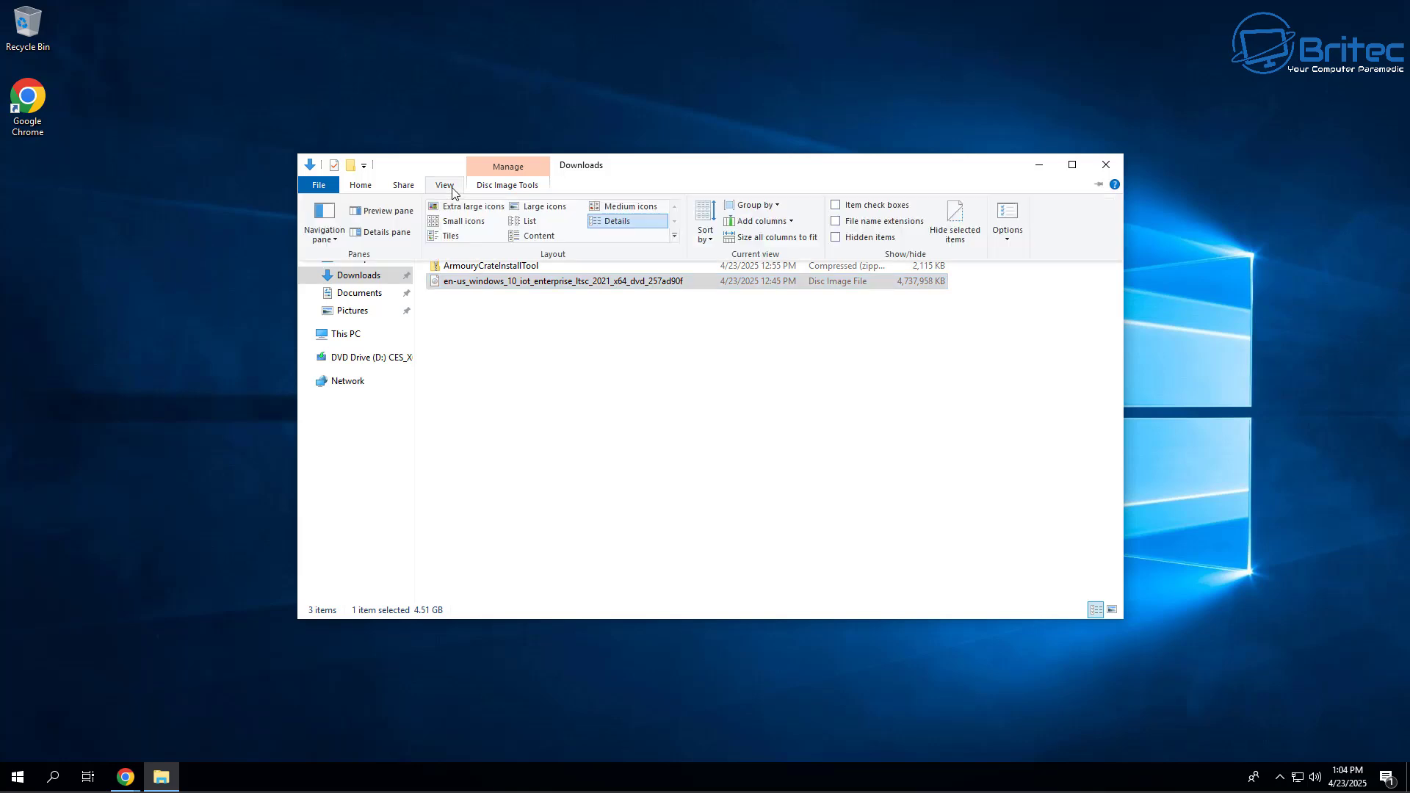
left_click(470, 207)
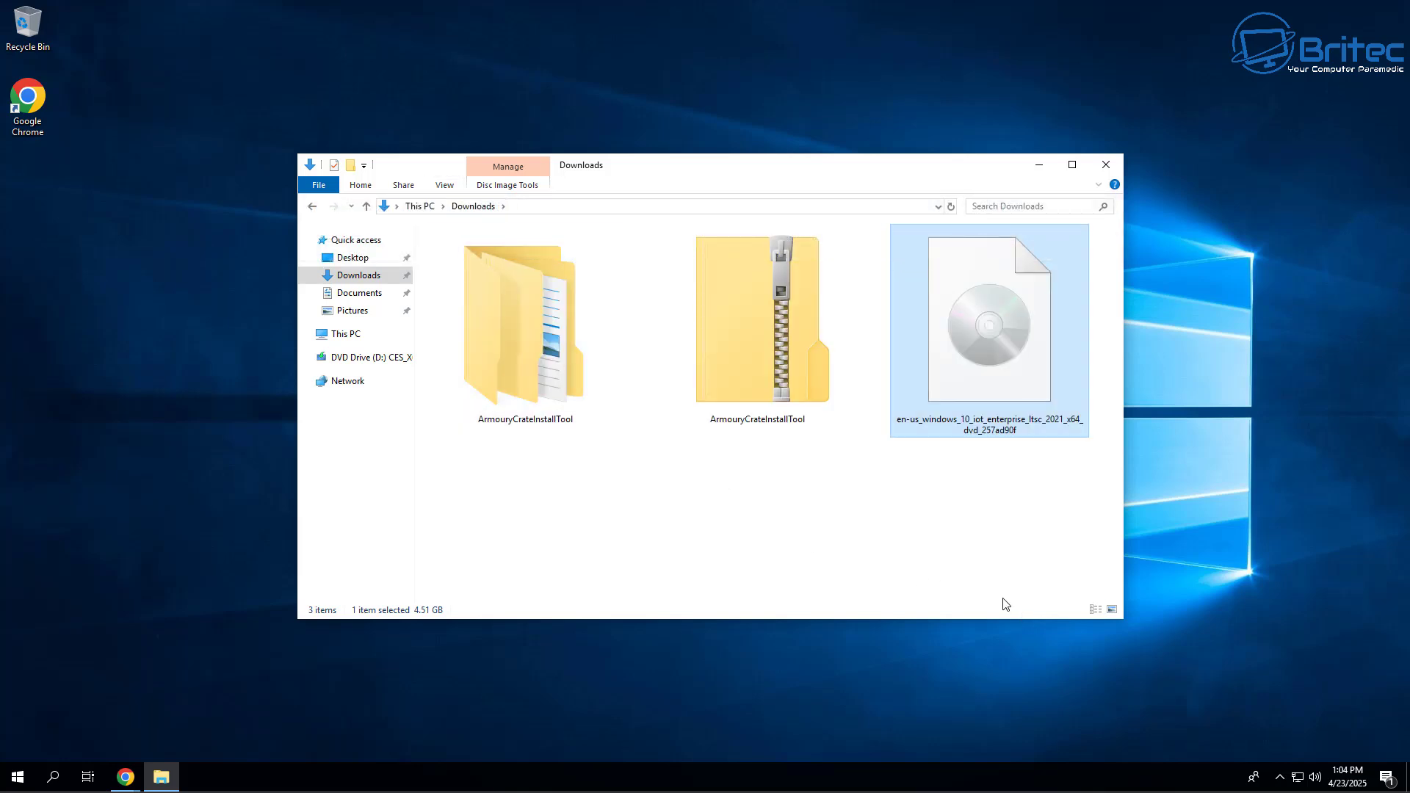
right_click(983, 341)
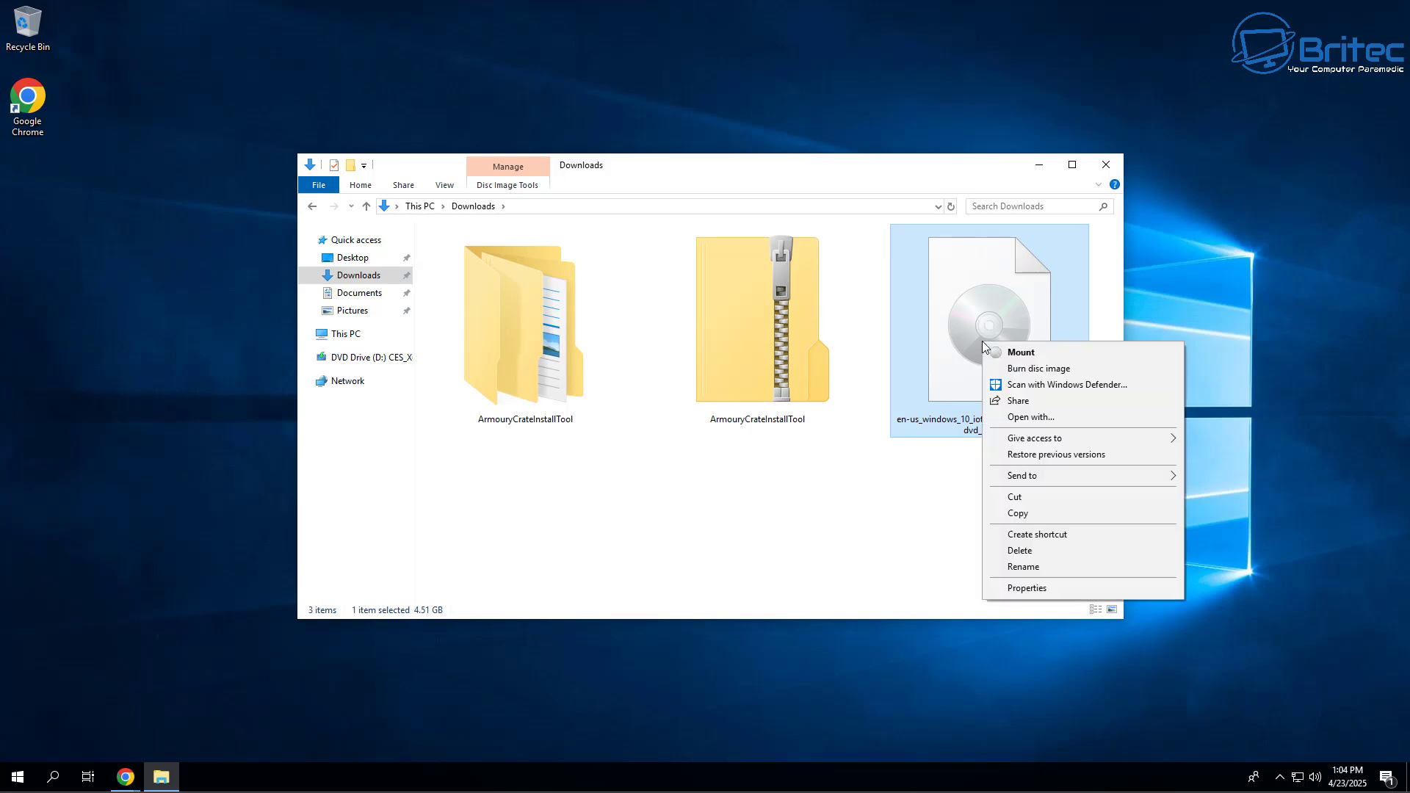
left_click(1021, 352)
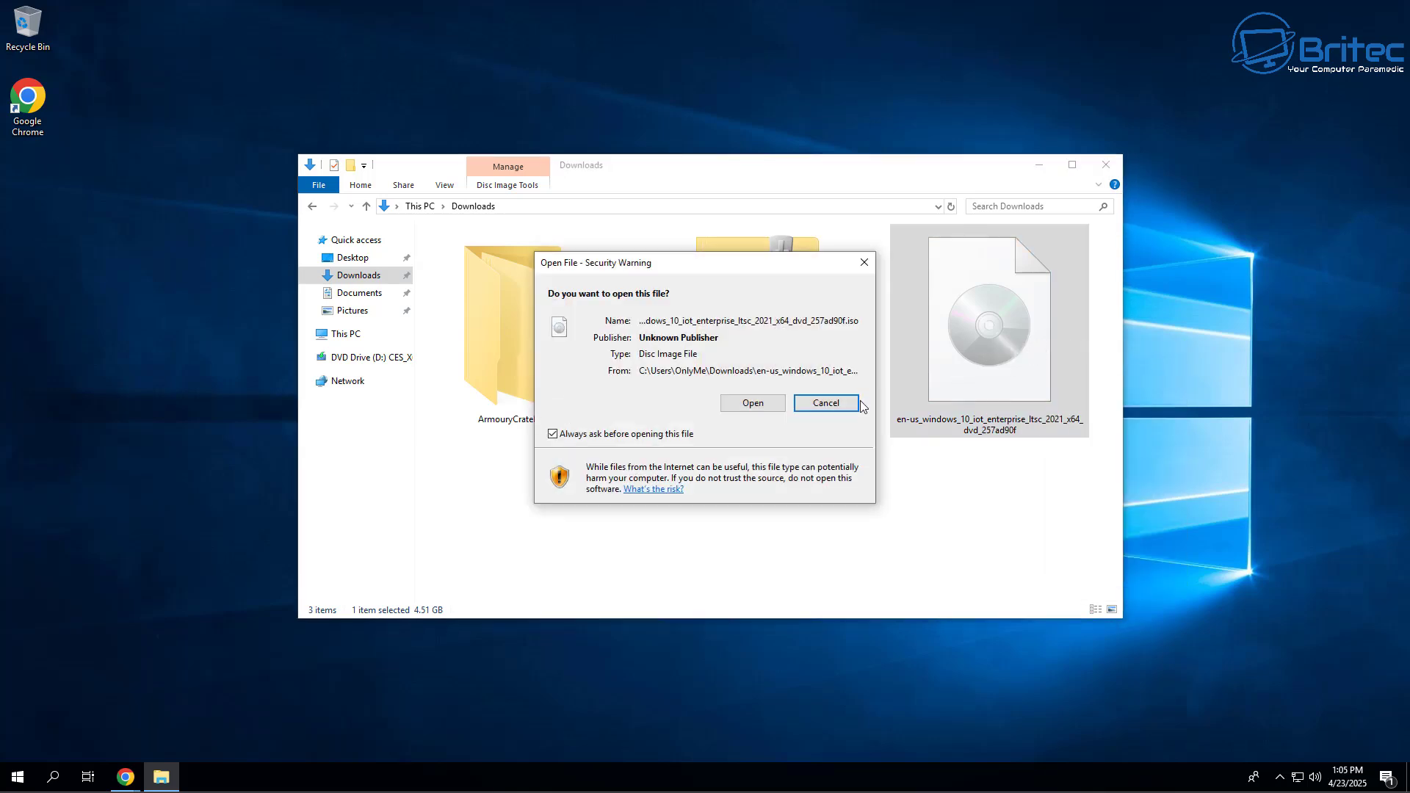
left_click(753, 405)
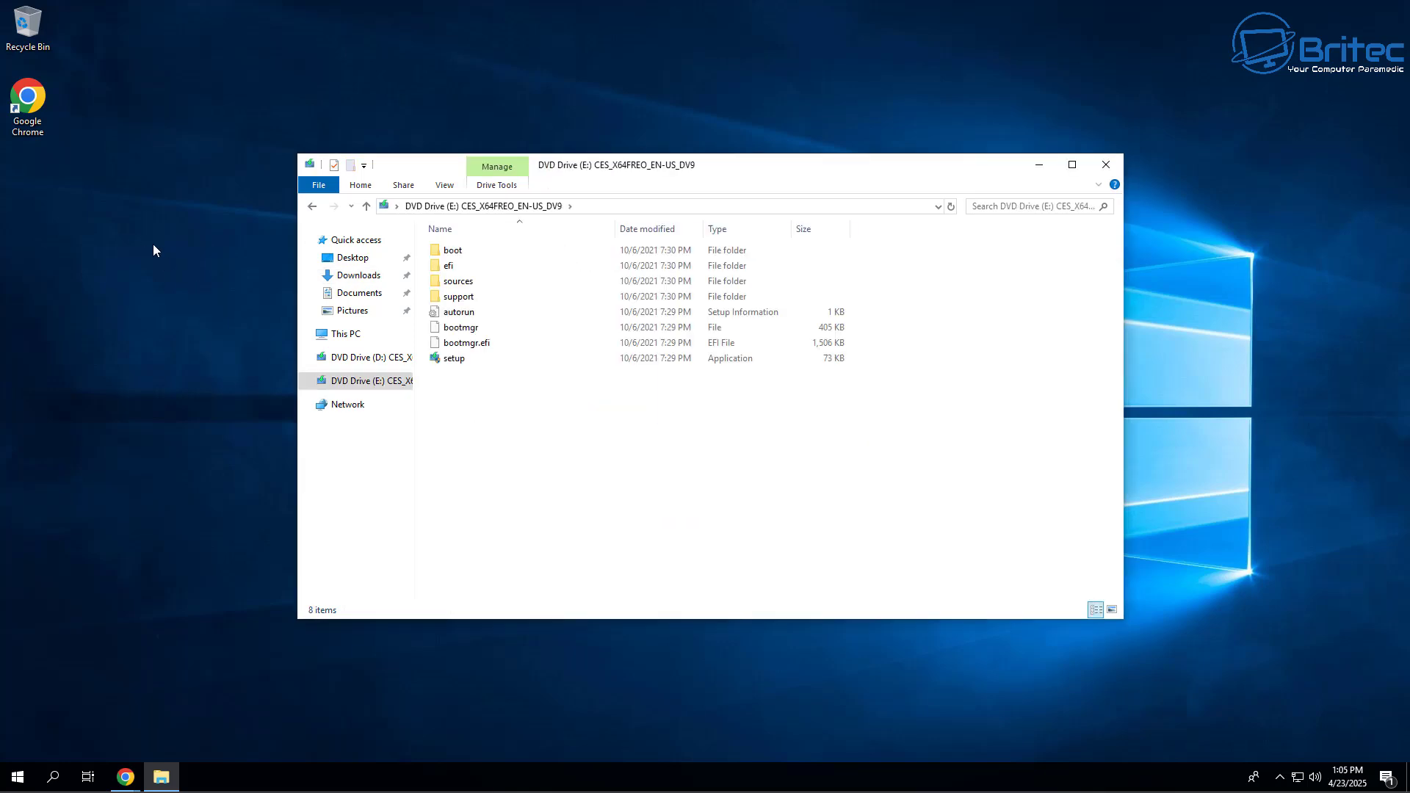
Step: Create a new folder on the desktop and name it Windows 10
right_click(167, 289)
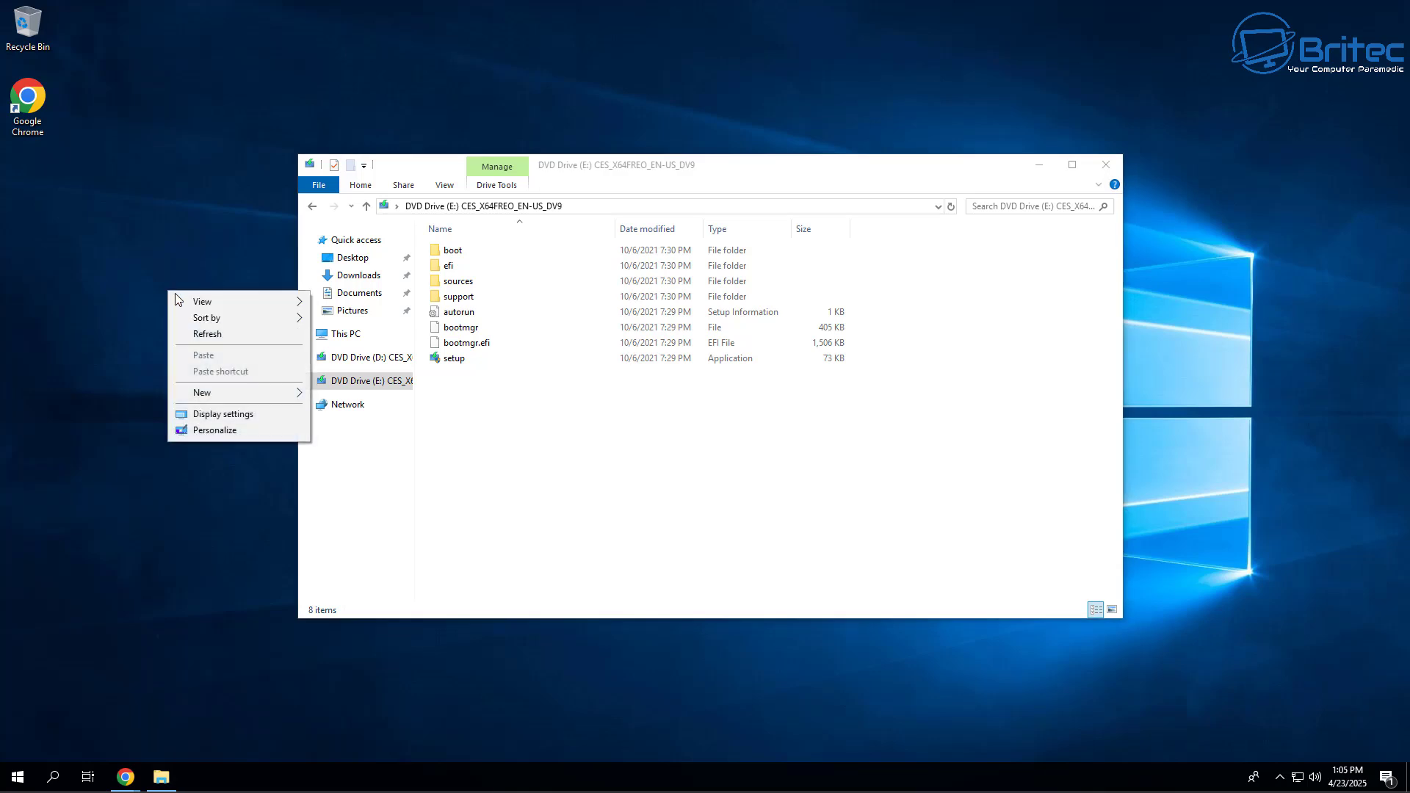
mouse_move(242, 398)
left_click(346, 395)
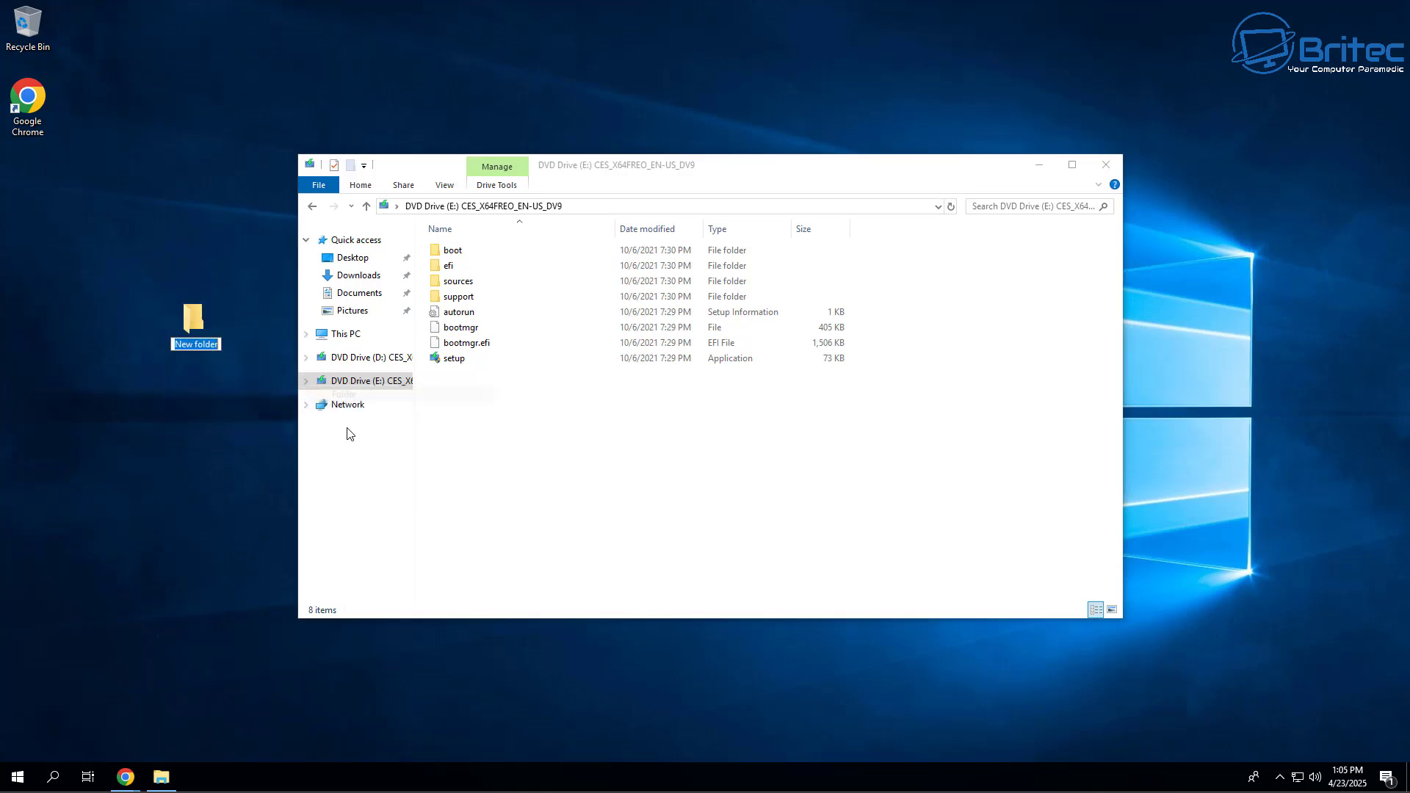
type("Windowes")
key("BackSpace")
key("BackSpace")
type("s 10")
key("Return")
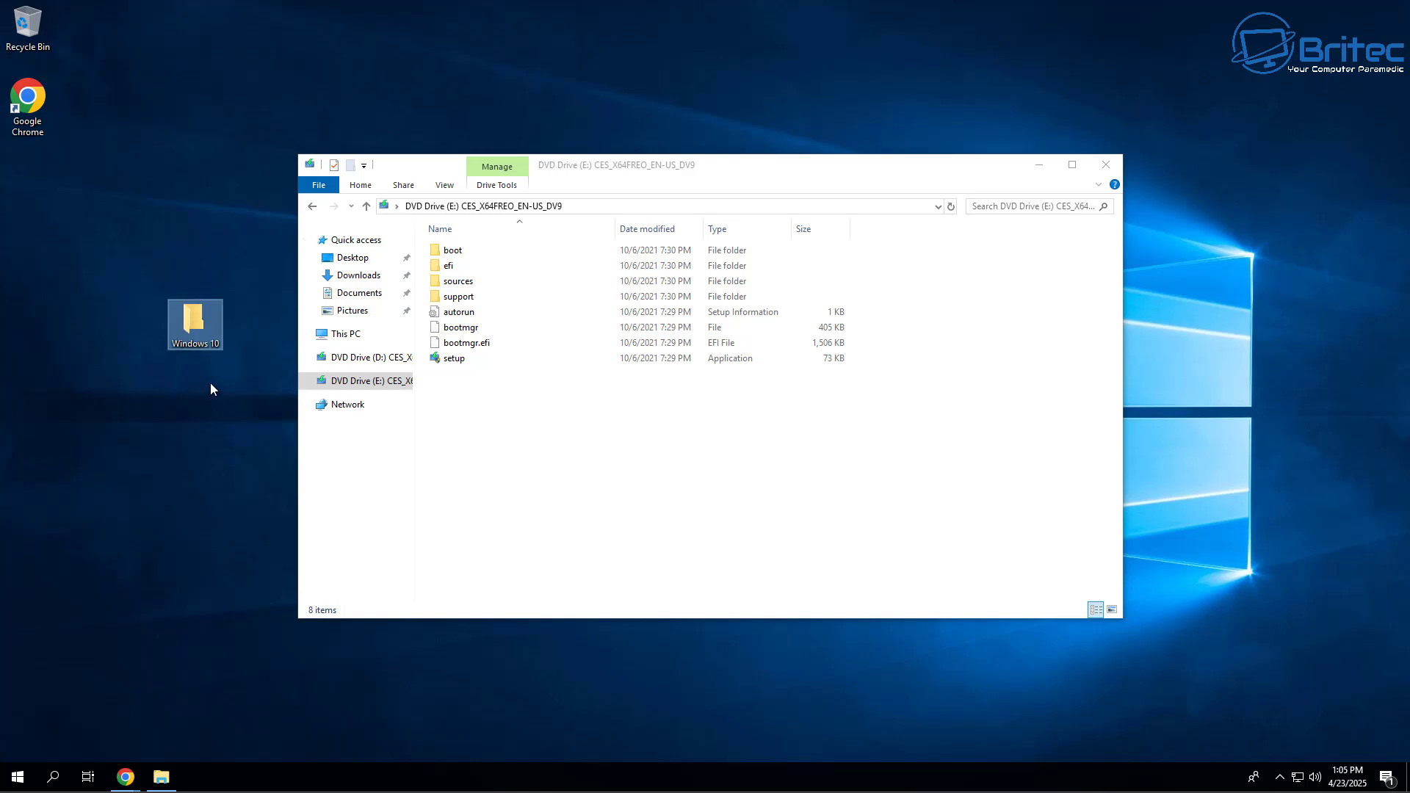
Step: Copy all files and folders from the mounted DVD Drive (E:) into the desktop's Windows 10 folder, and close the drive window
left_click_drag(536, 419, 439, 238)
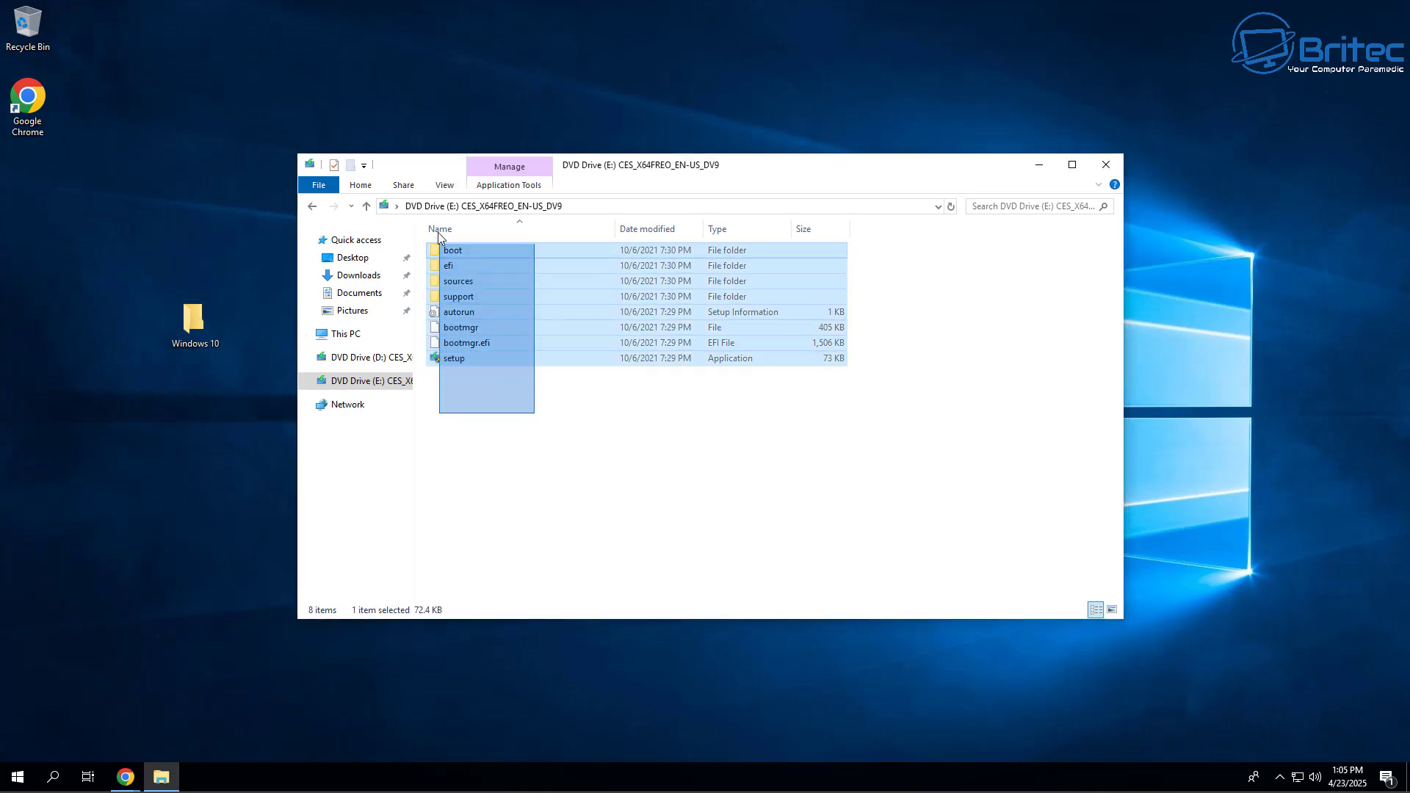
left_click_drag(468, 287, 194, 319)
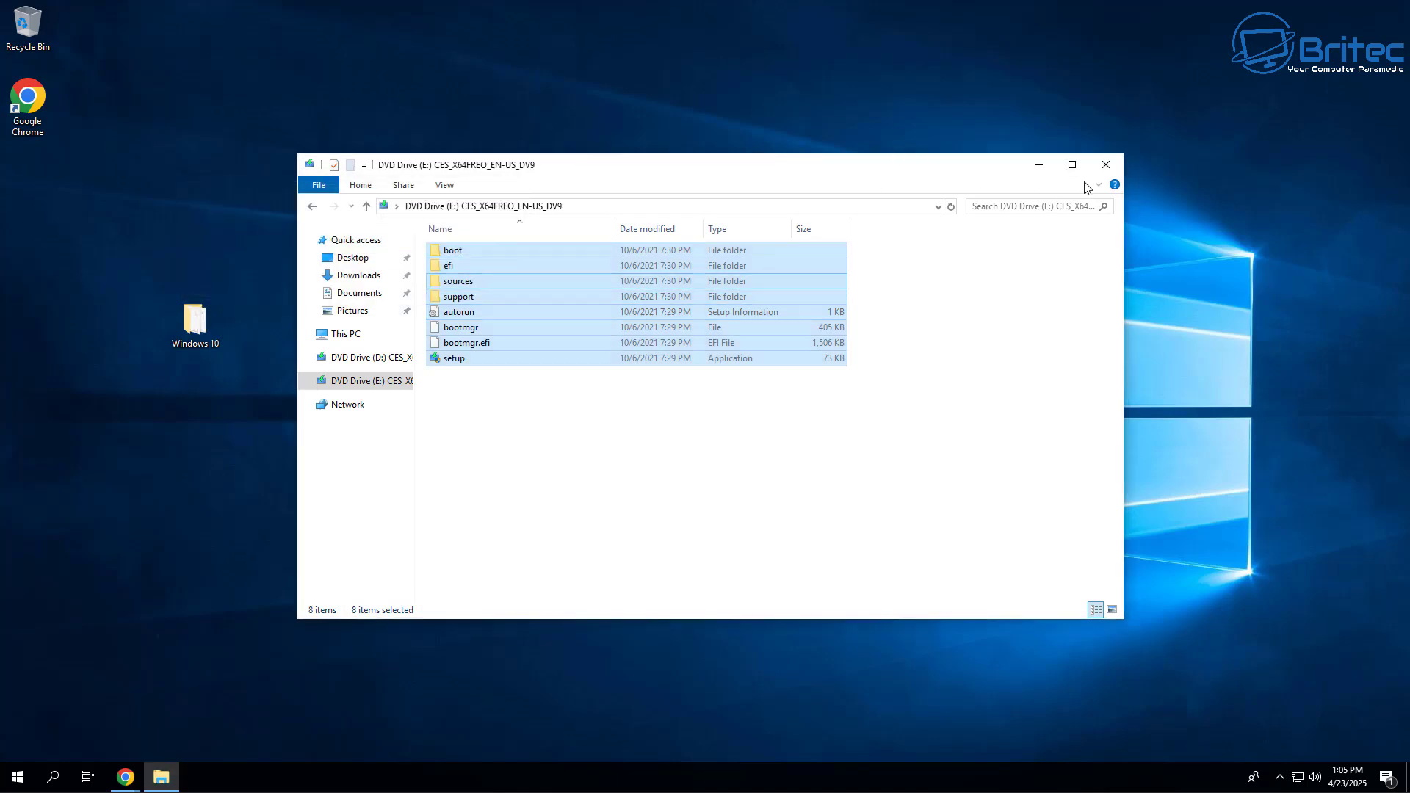
left_click(1110, 172)
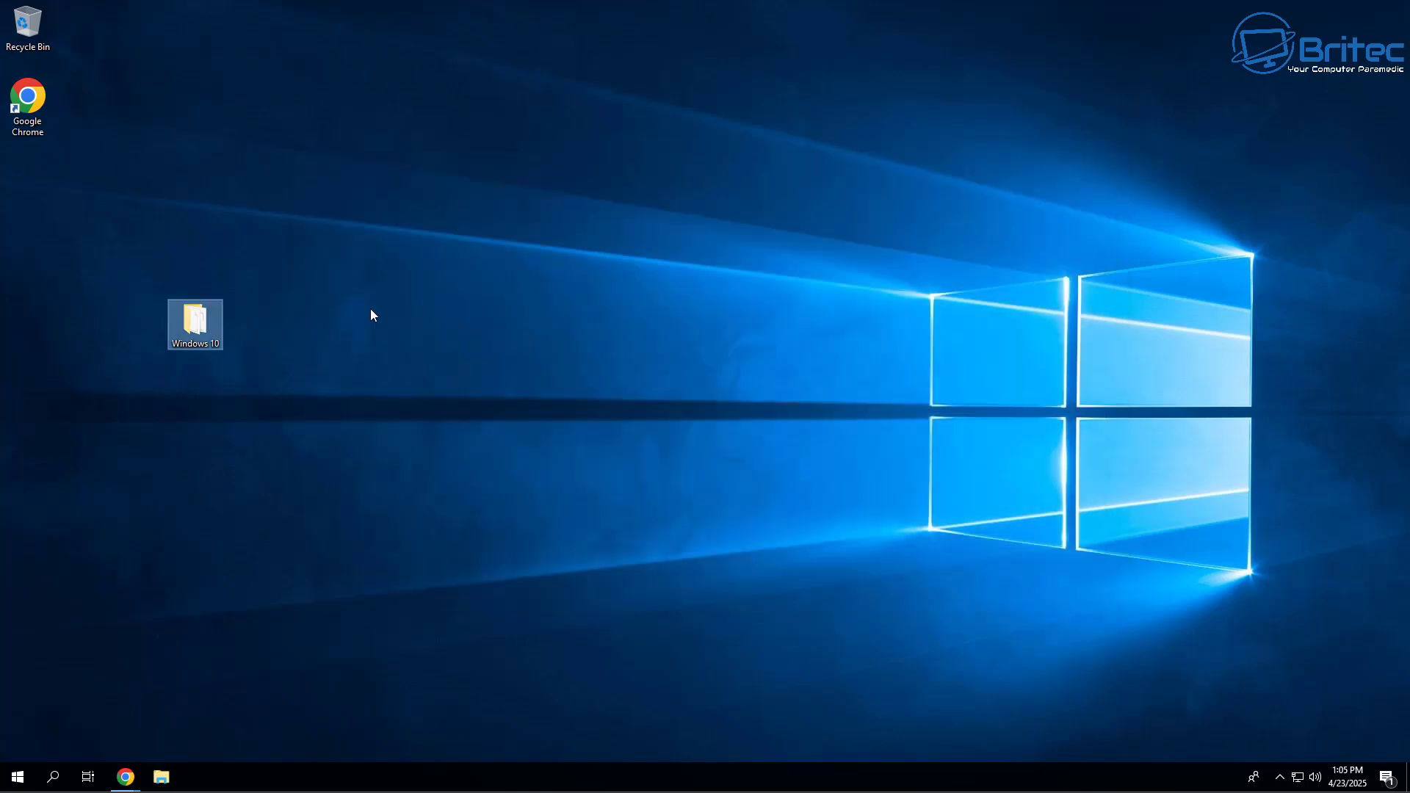
Step: Move the Windows 10 folder towards the middle of the desktop and start Windows Setup from its setup application
left_click_drag(192, 325, 615, 278)
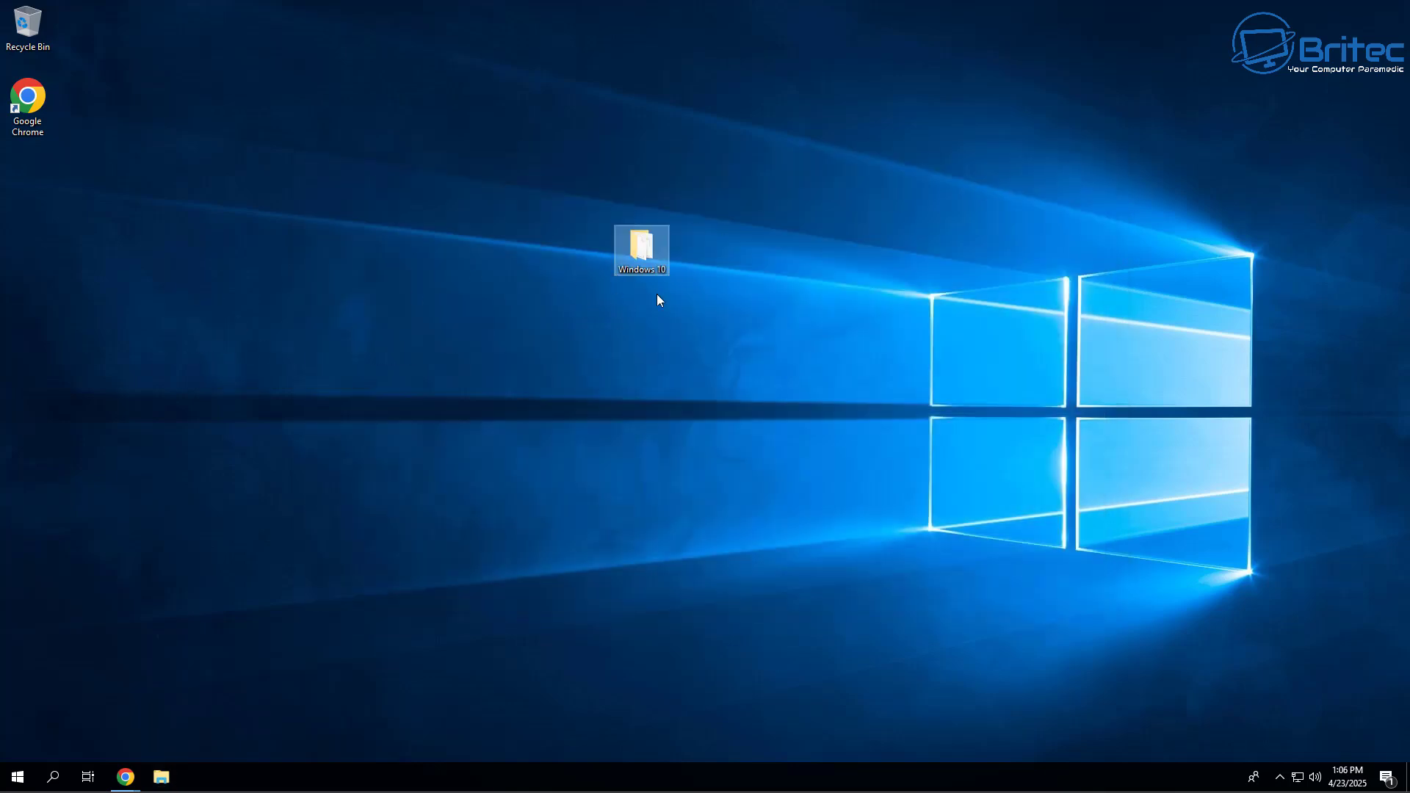
double_click(641, 248)
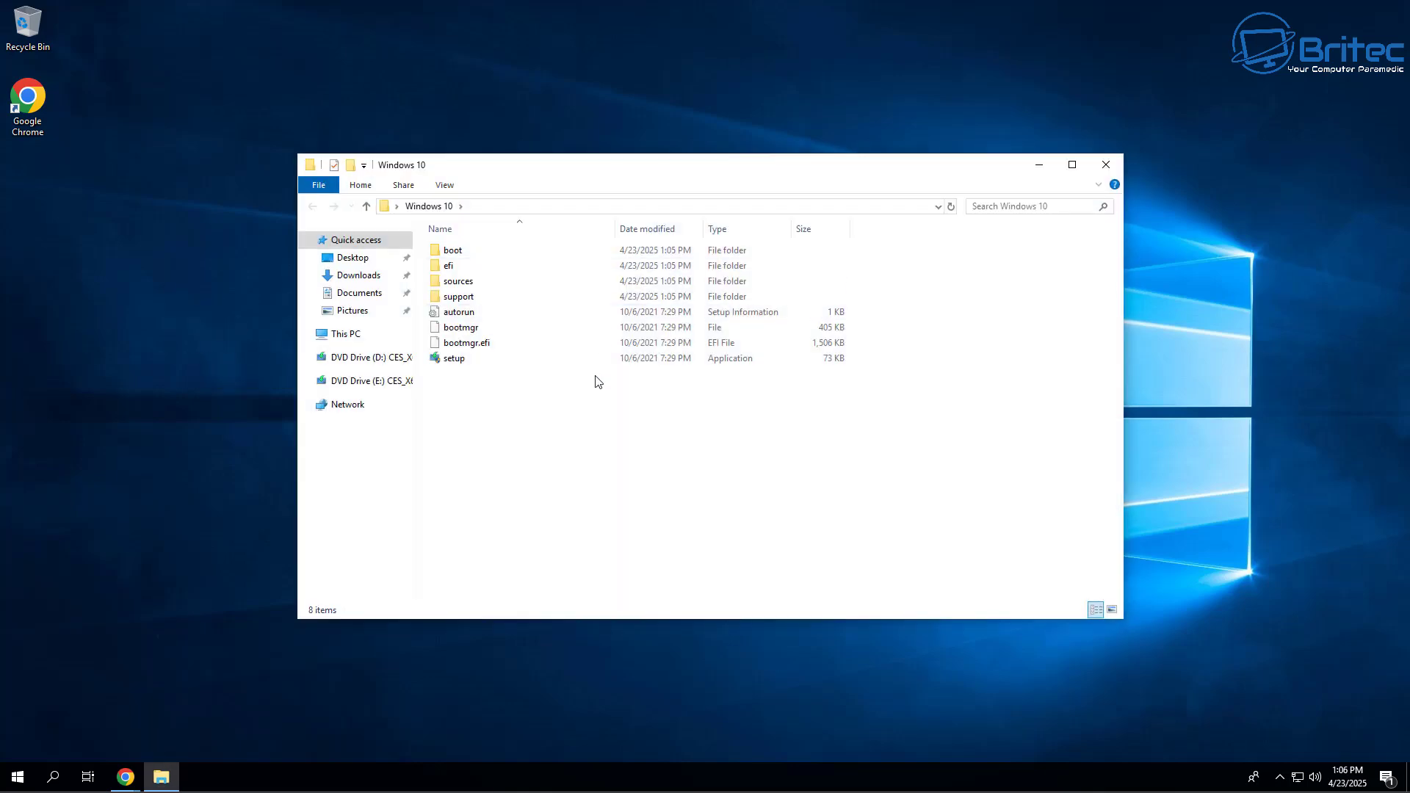
double_click(461, 363)
left_click(628, 489)
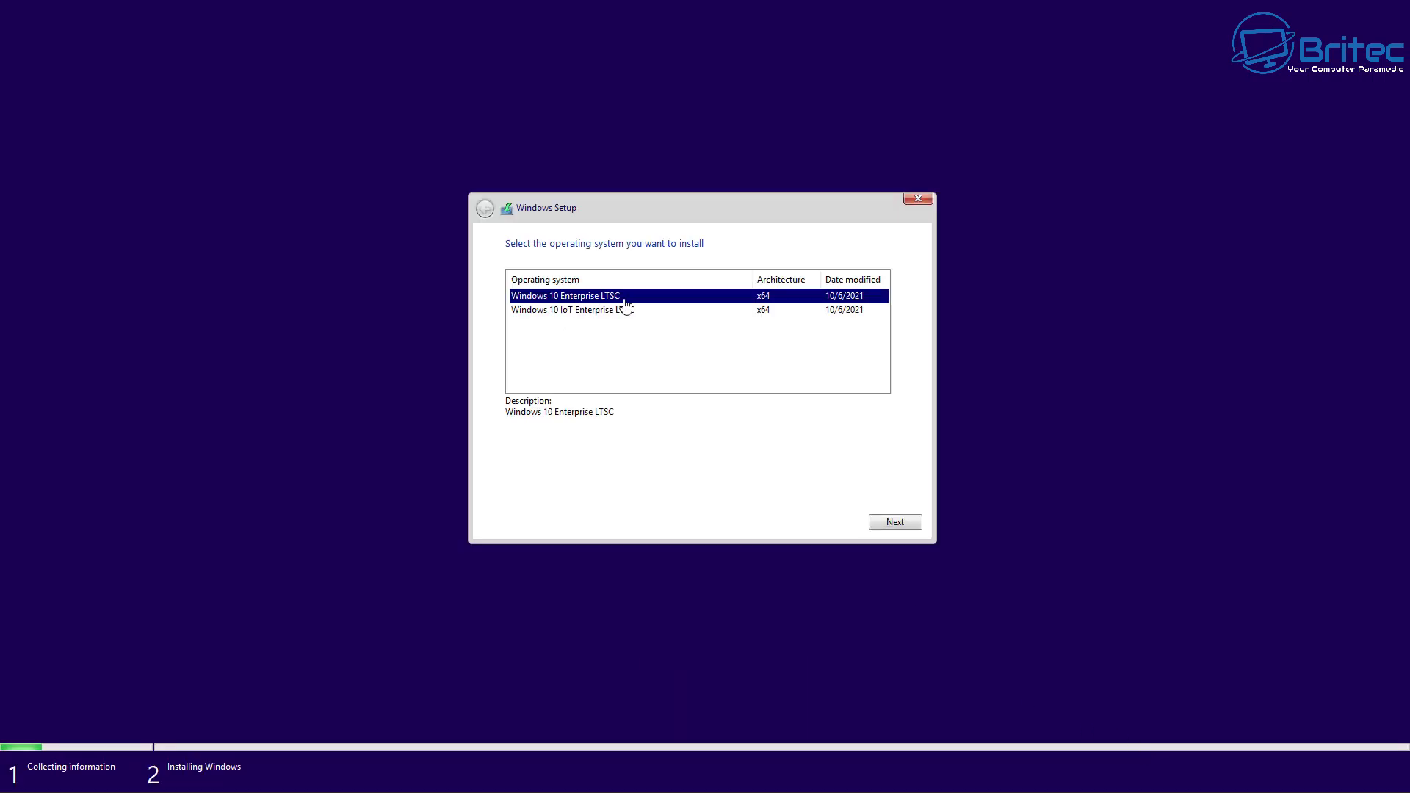
Step: Choose Windows 10 IoT Enterprise LTSC as the operating system, proceed with the installation and restart when Setup requires it
left_click(581, 312)
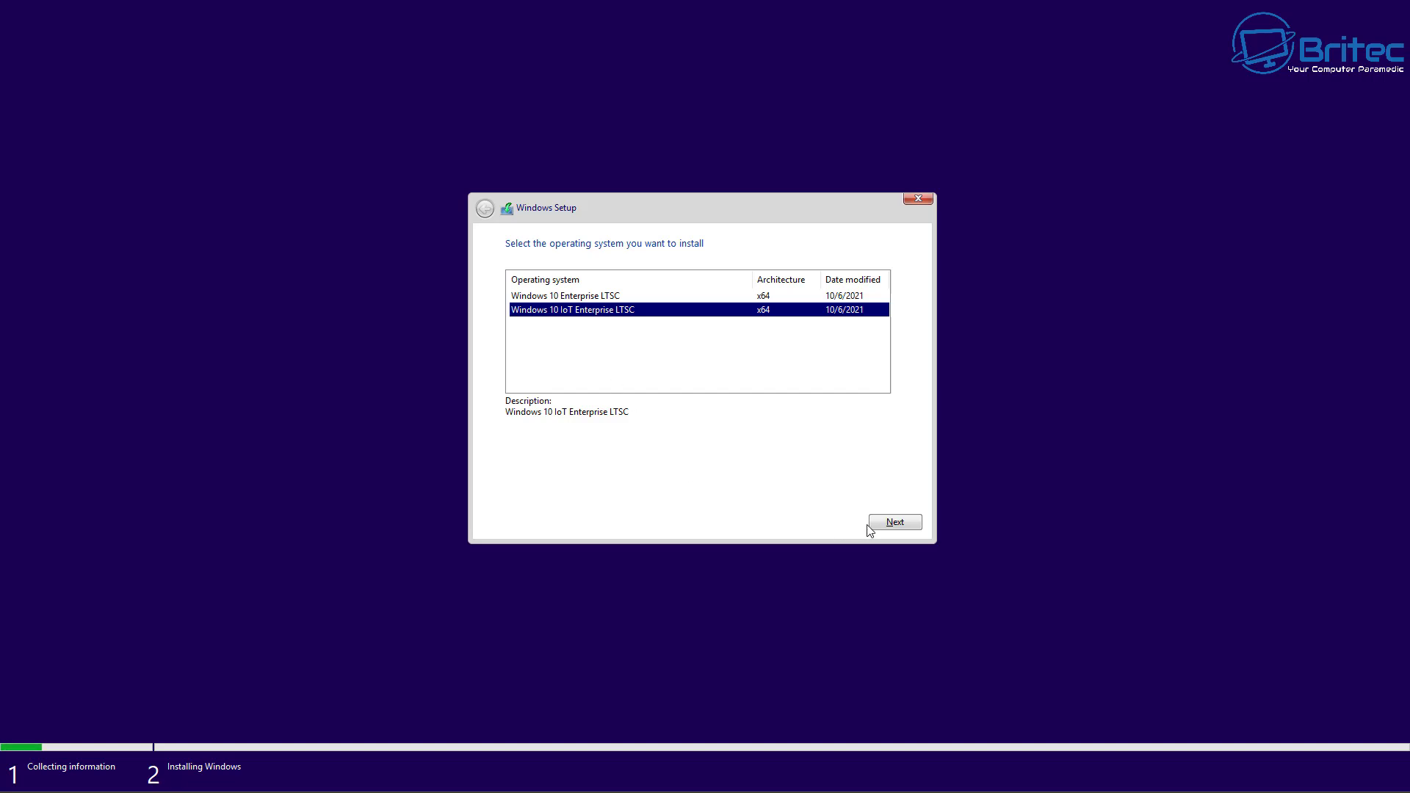
left_click(906, 527)
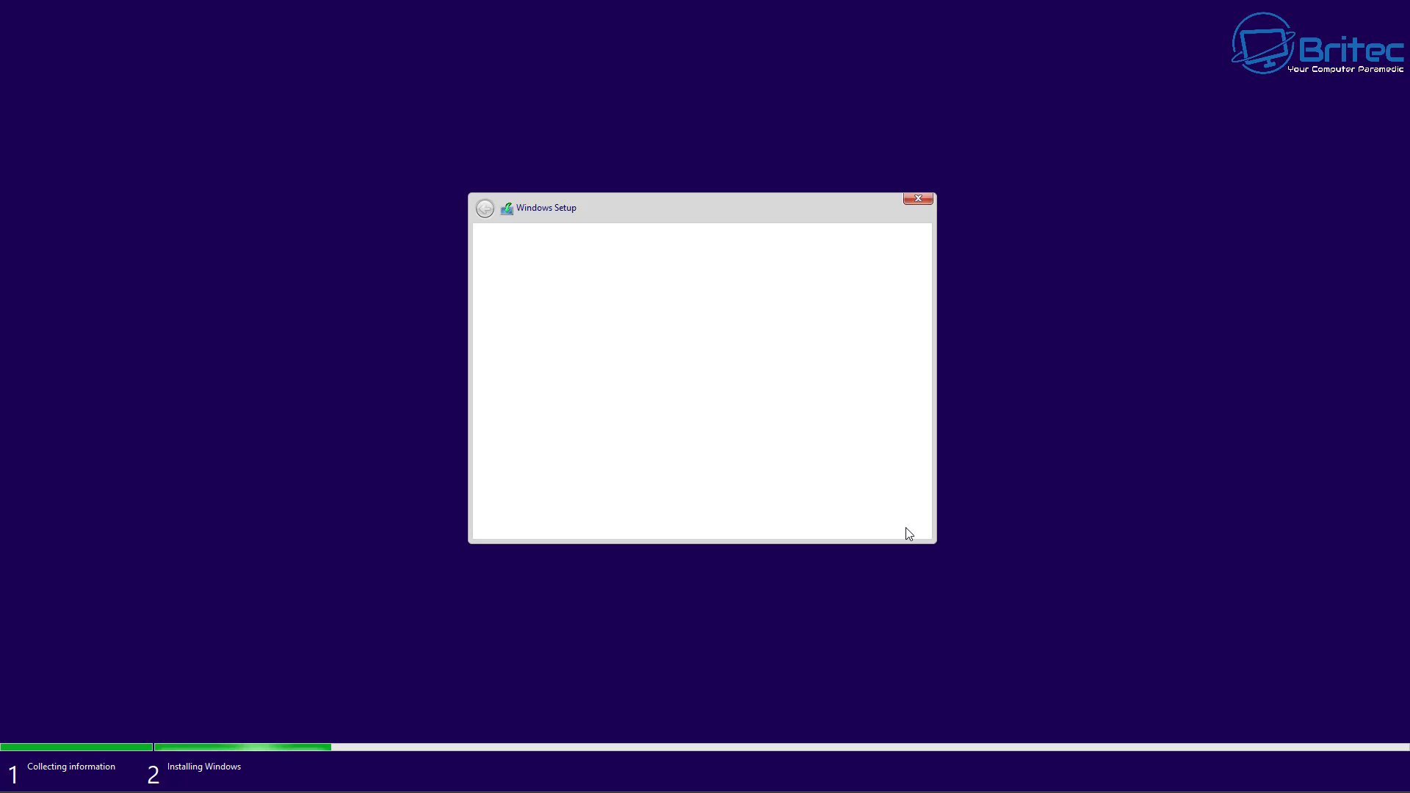
left_click(908, 524)
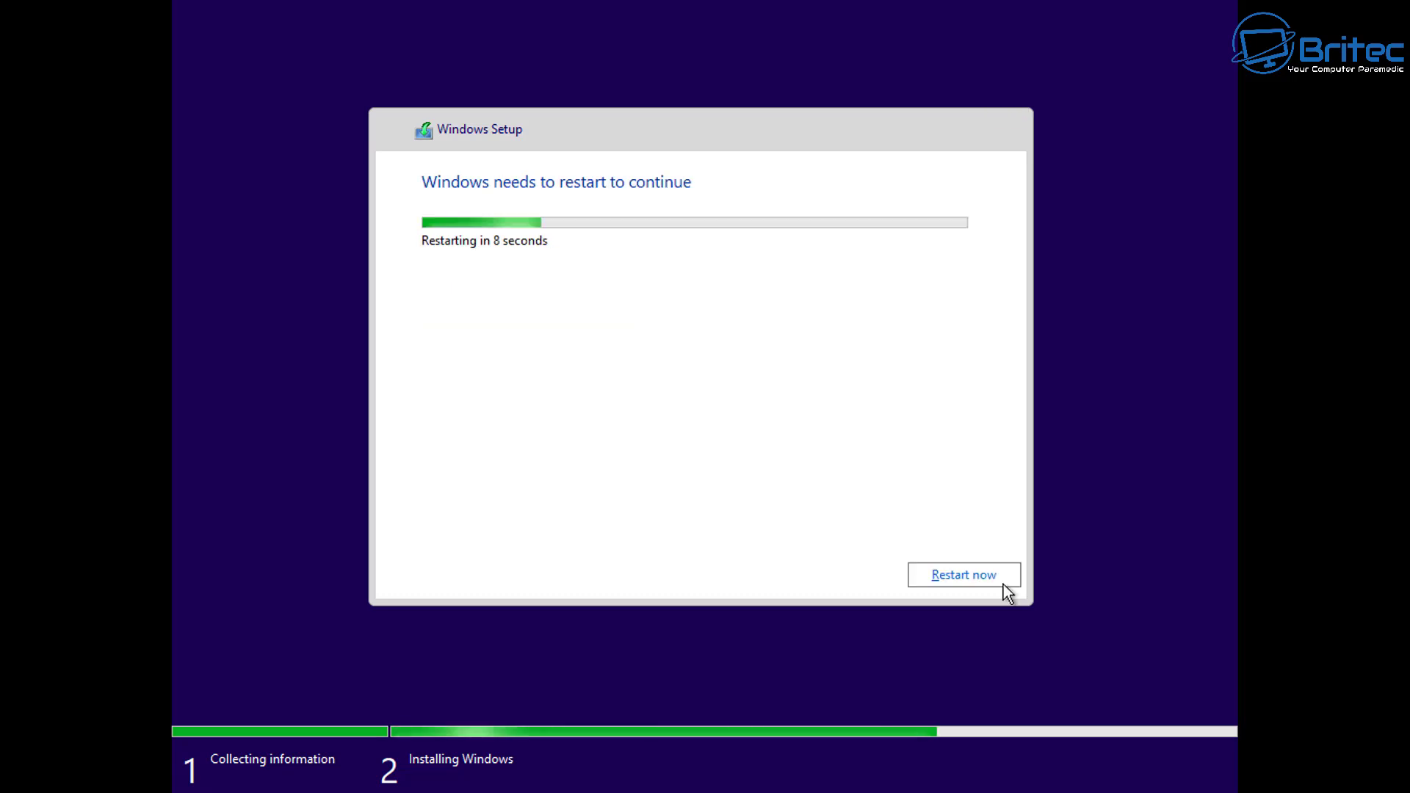
left_click(1004, 586)
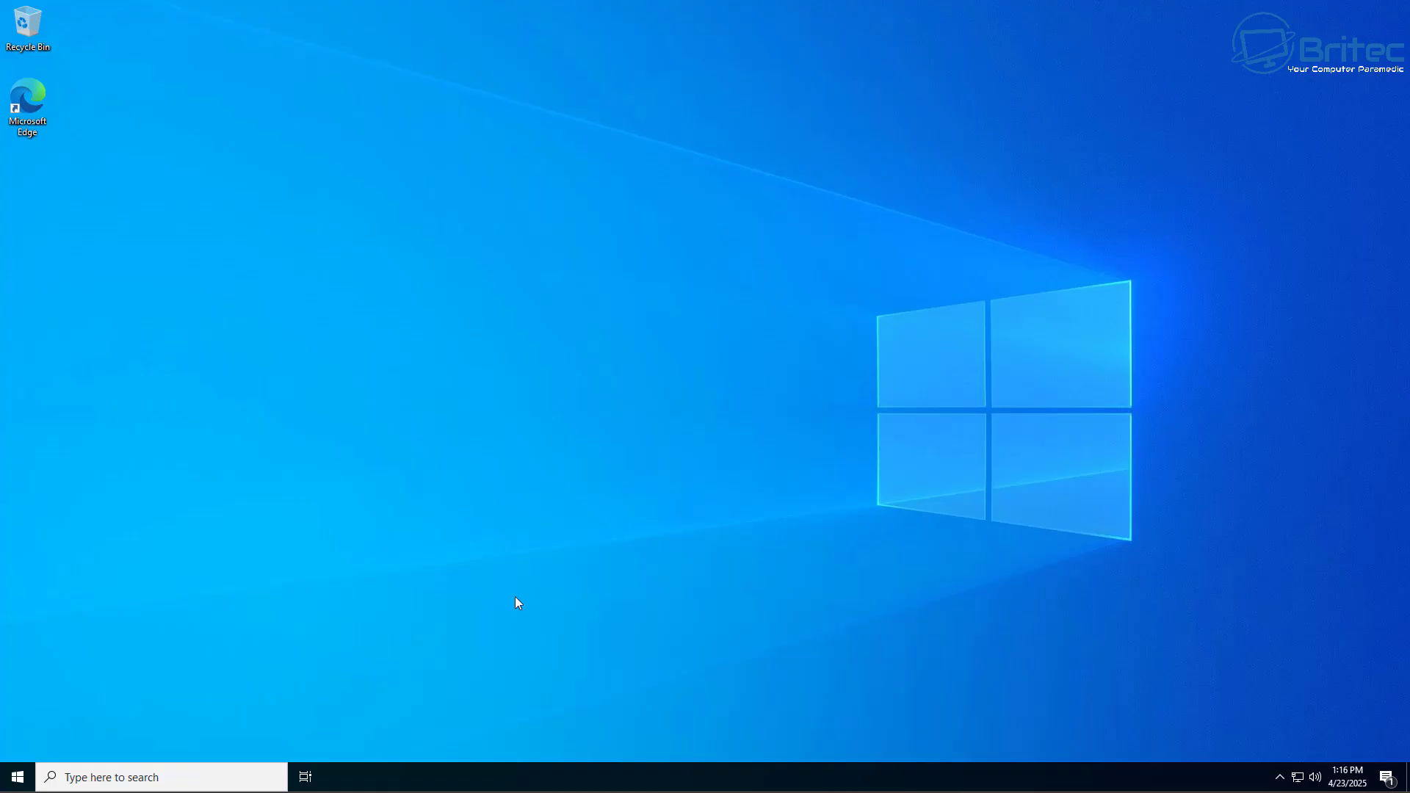
Step: Run winver to check the installed Windows edition and version, and dismiss the About Windows dialog
left_click(97, 775)
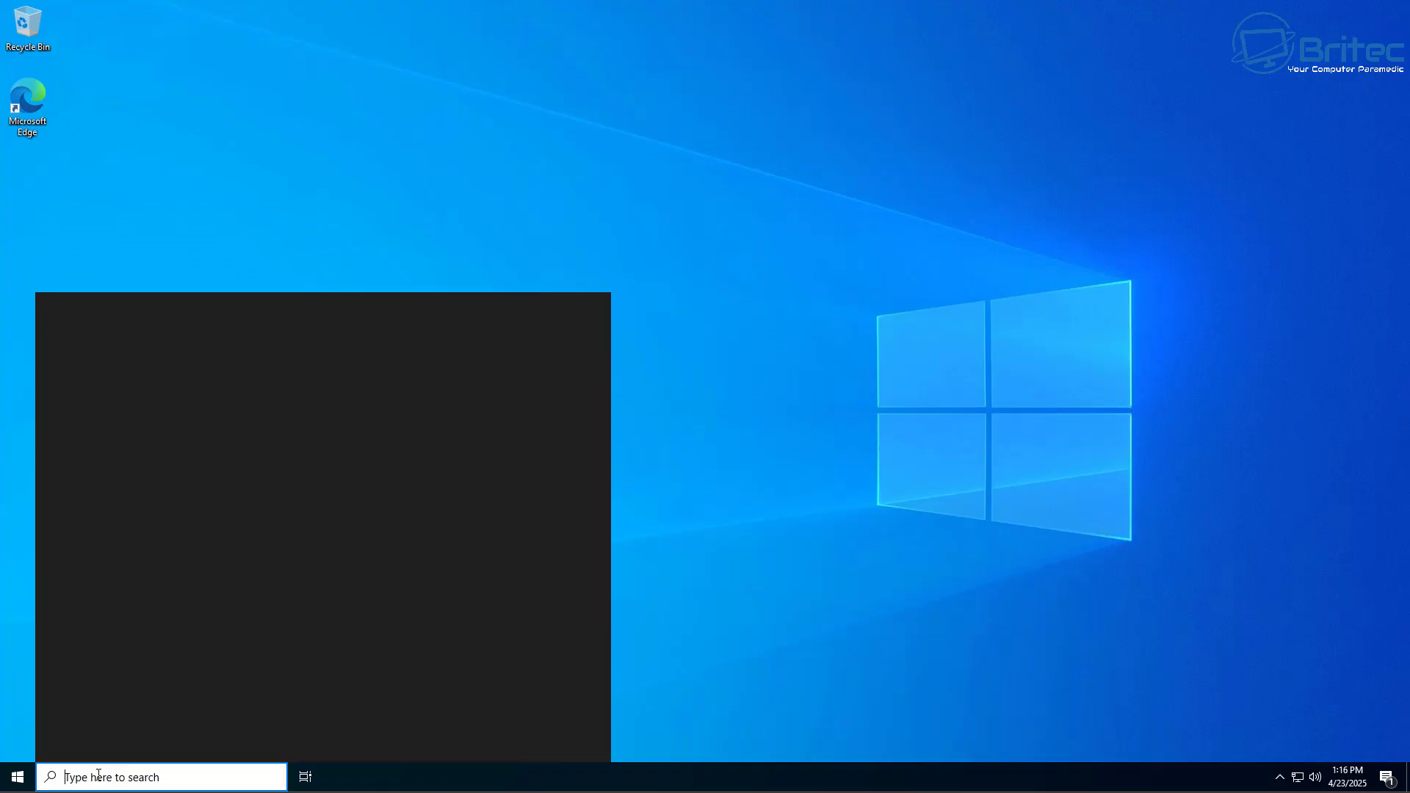
type("winver")
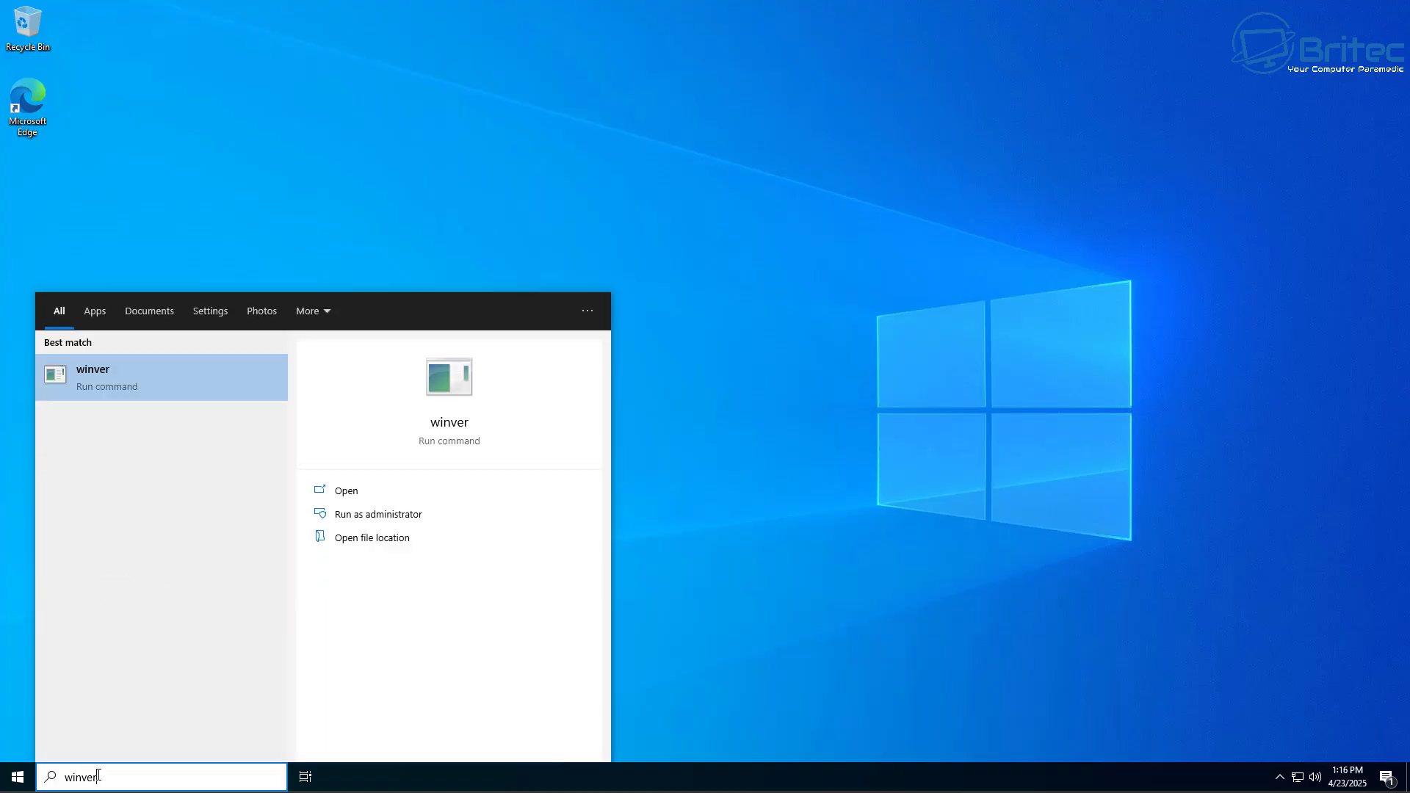
left_click(148, 382)
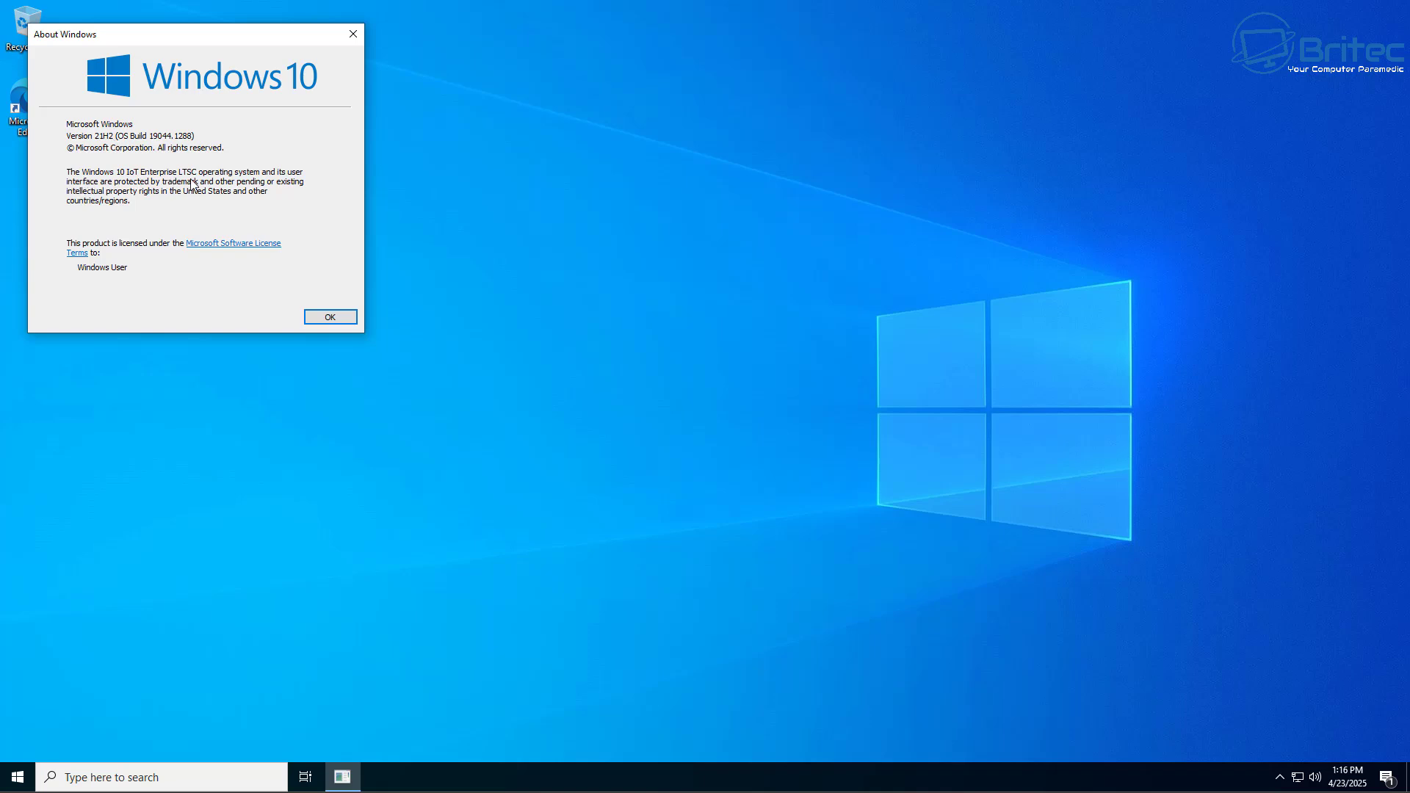
left_click(331, 318)
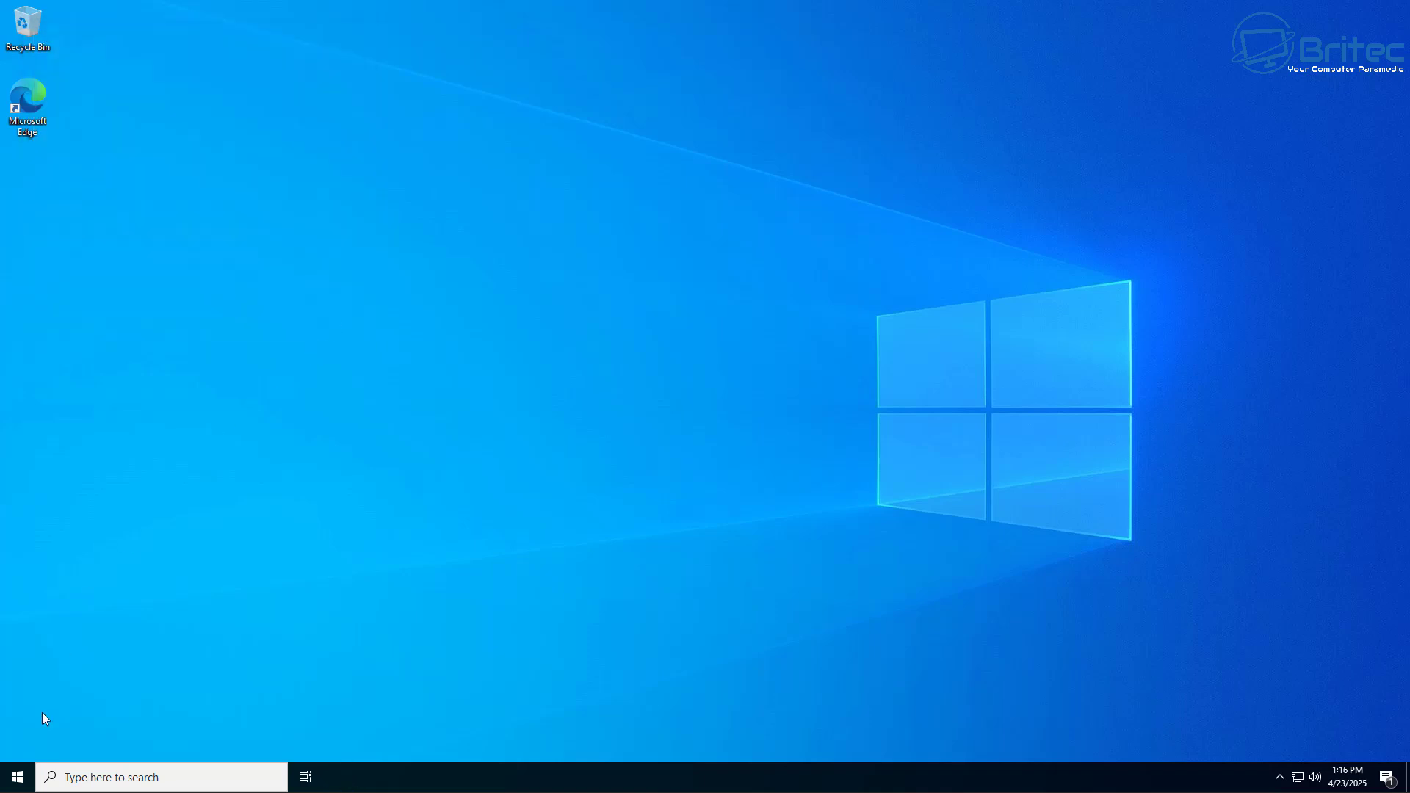
Step: Examine the device and Windows specifications on the System About page of Windows Settings, and close Settings
left_click(17, 777)
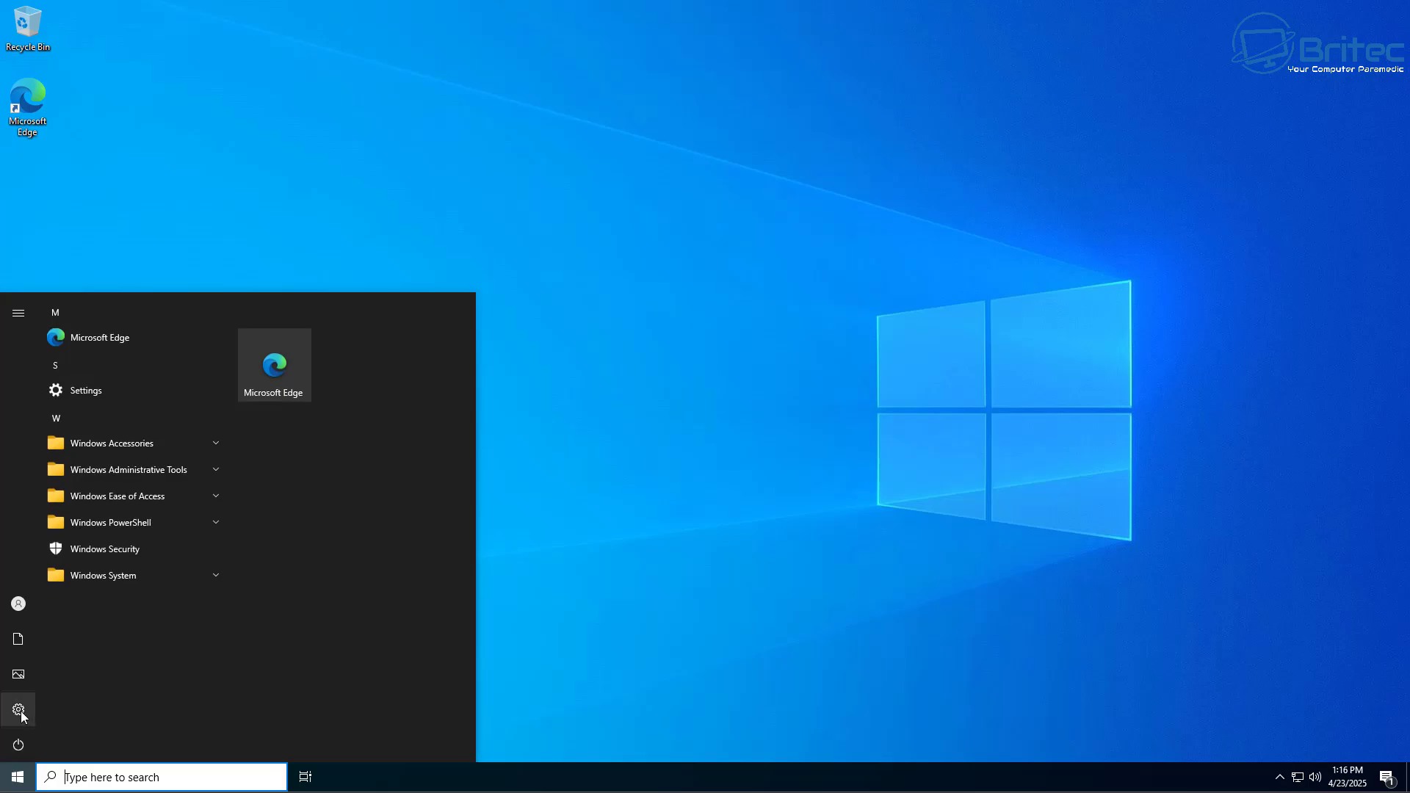
left_click(19, 711)
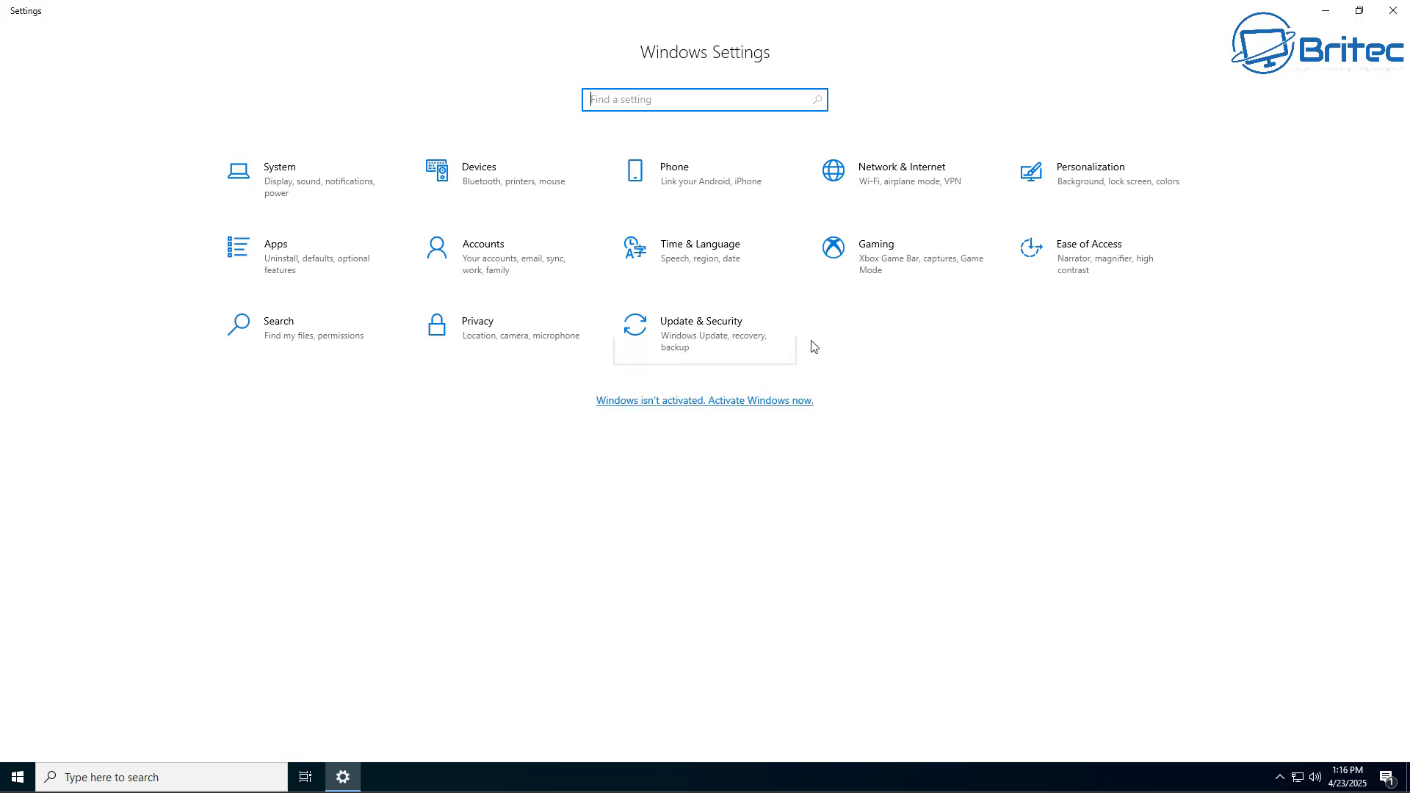
left_click(308, 179)
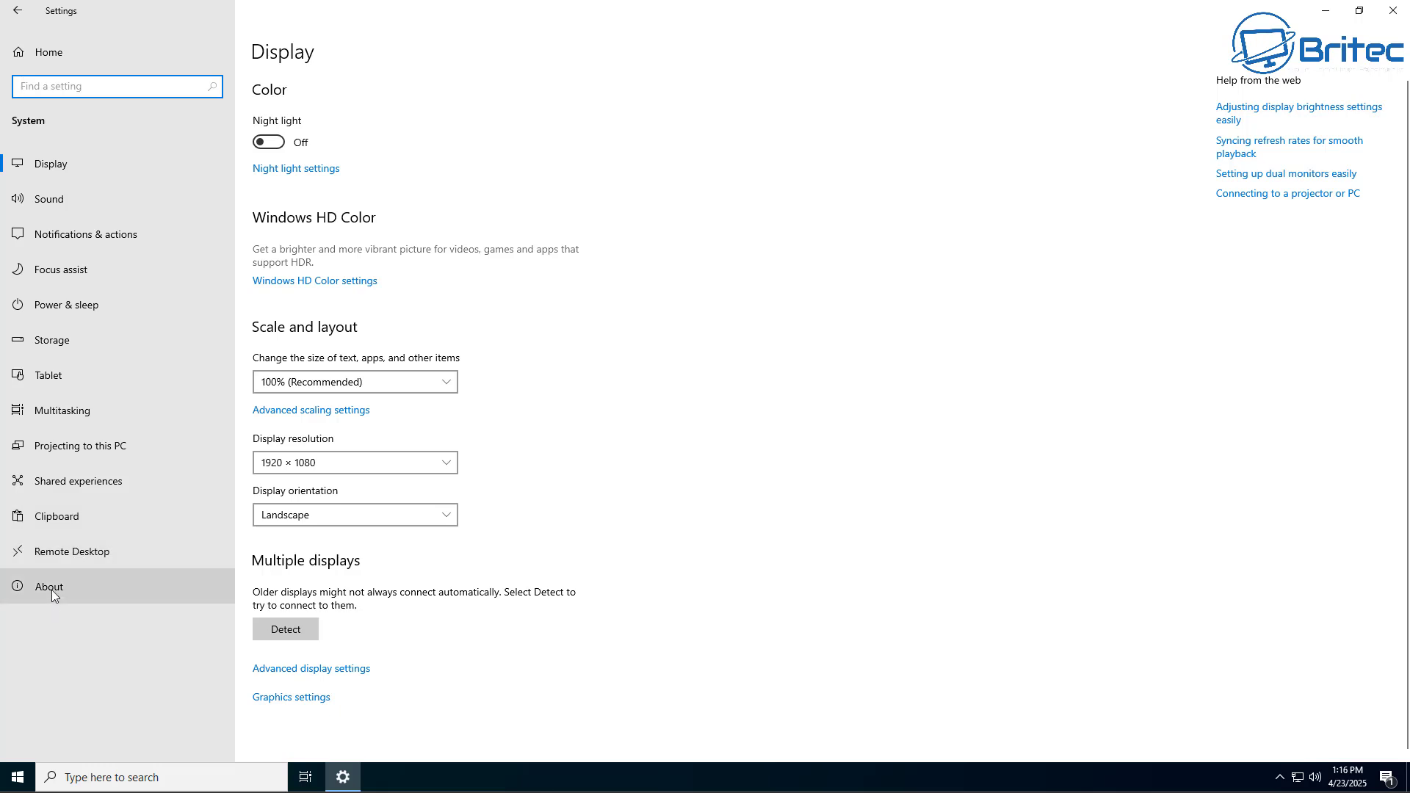
left_click(51, 589)
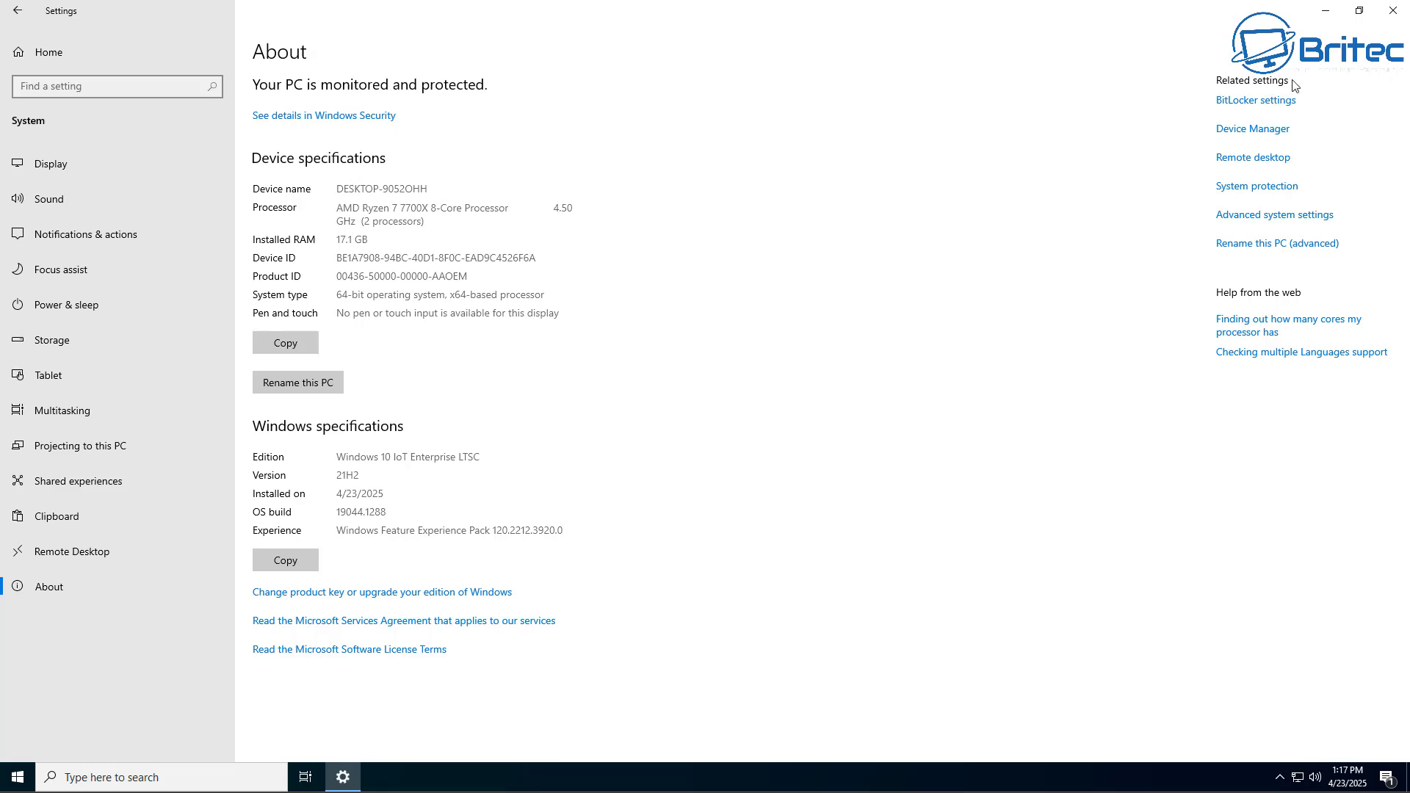
left_click(1393, 10)
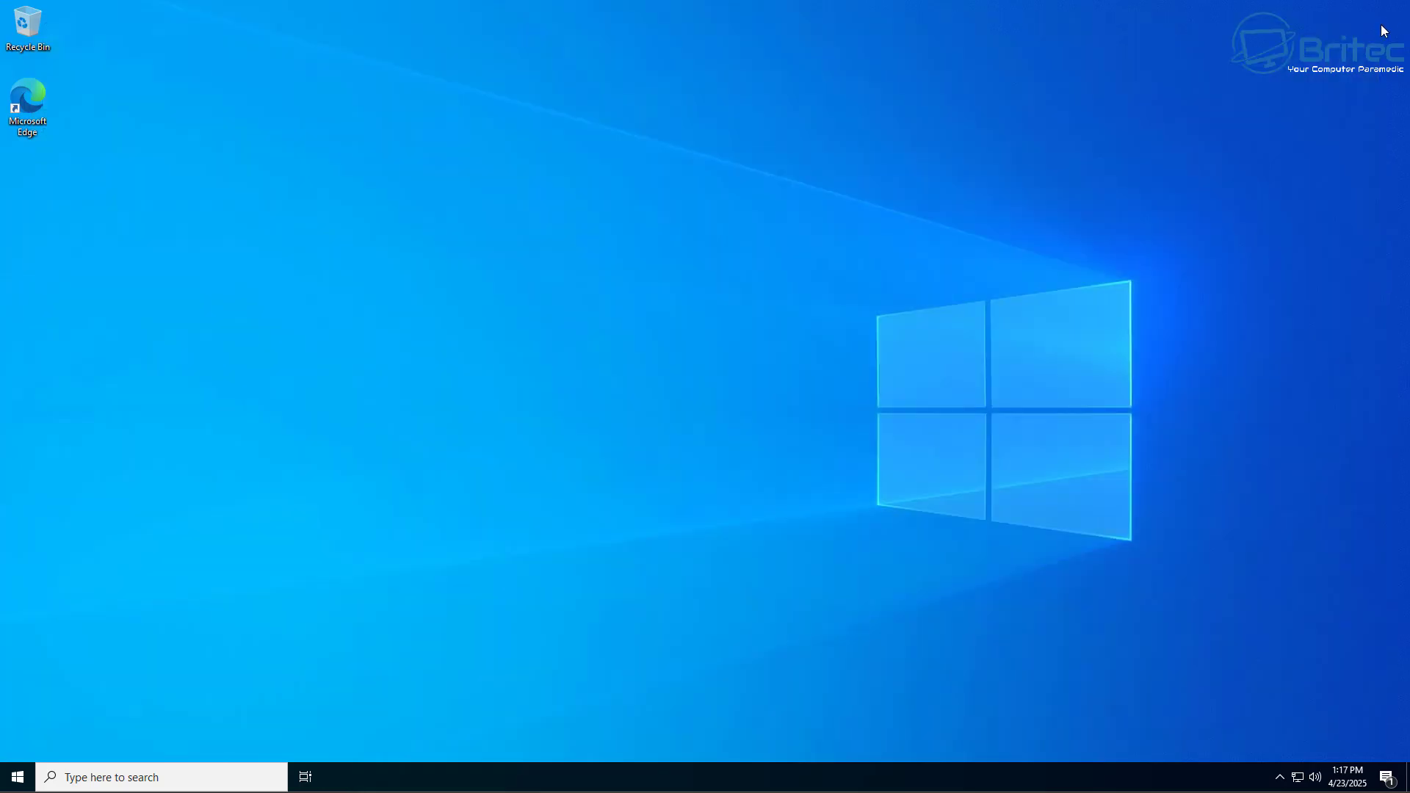
Step: Start a check for updates in Windows Update under Update & Security, and minimize the Settings window
left_click(17, 778)
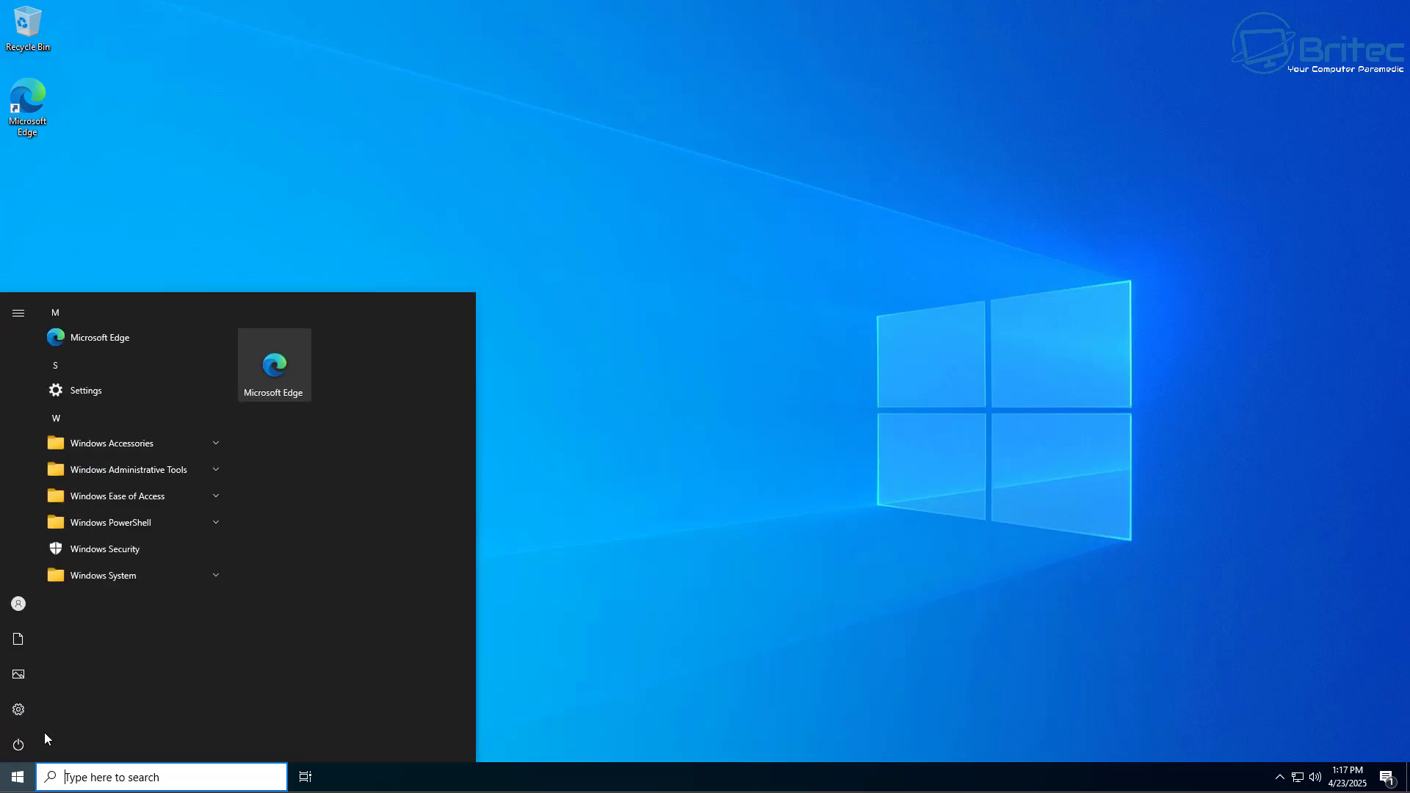
left_click(32, 714)
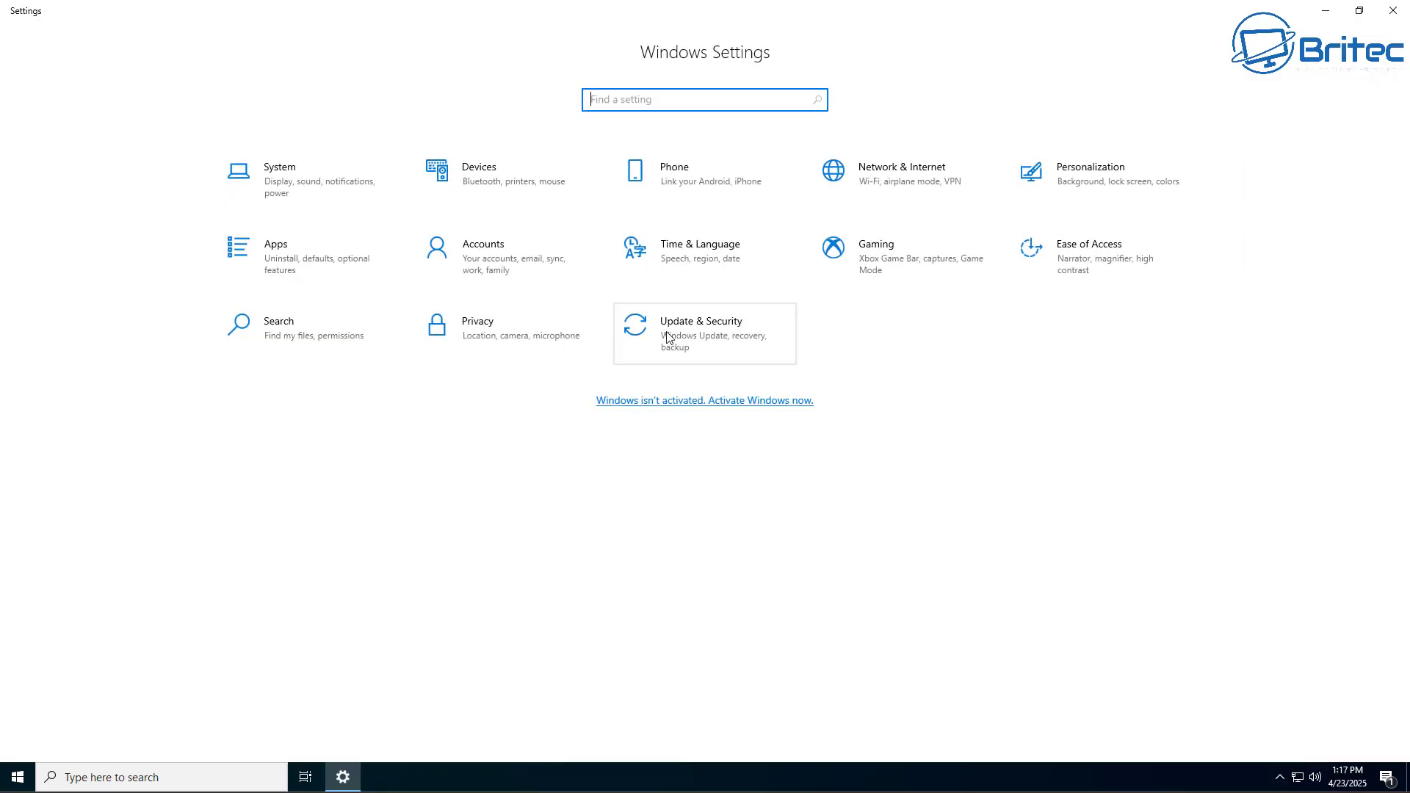
left_click(669, 338)
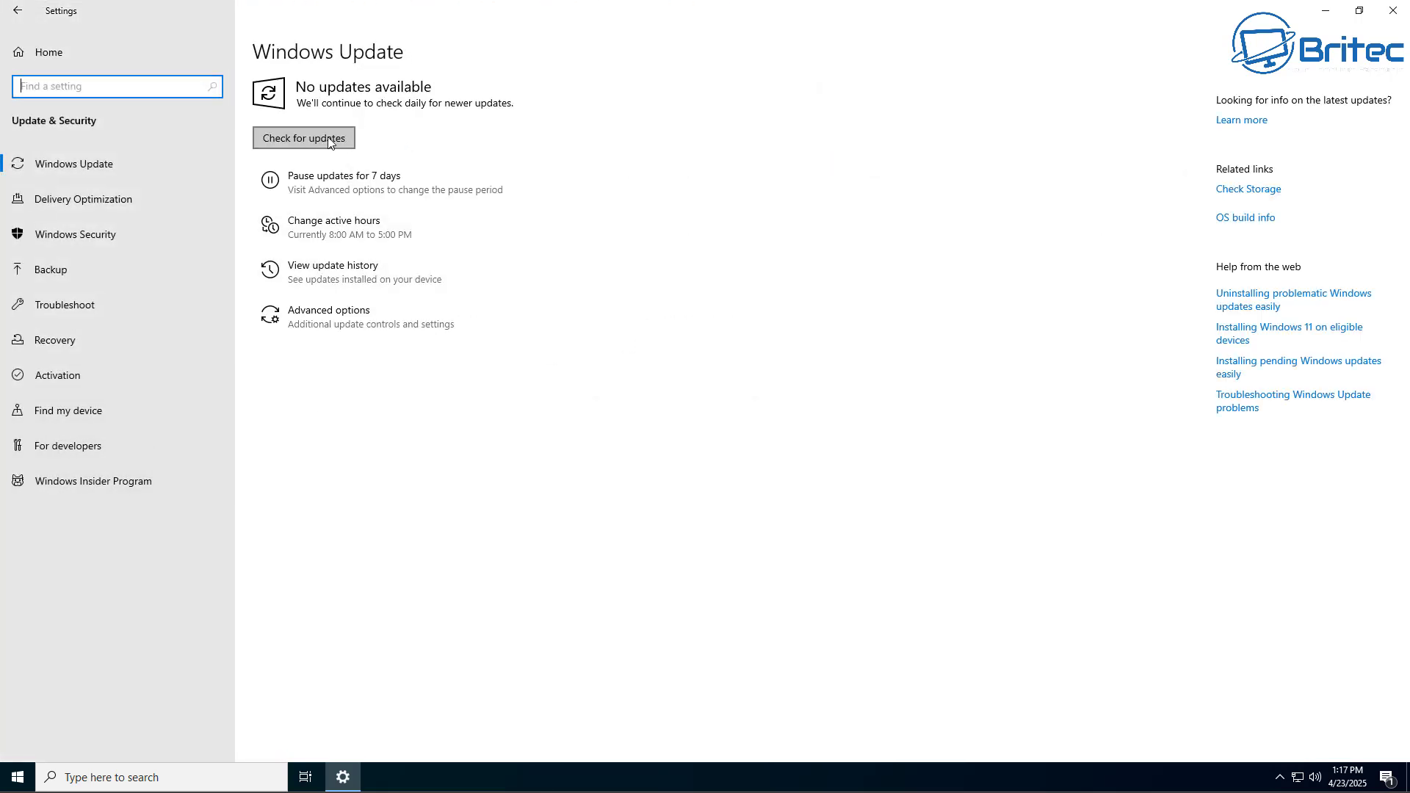
left_click(299, 140)
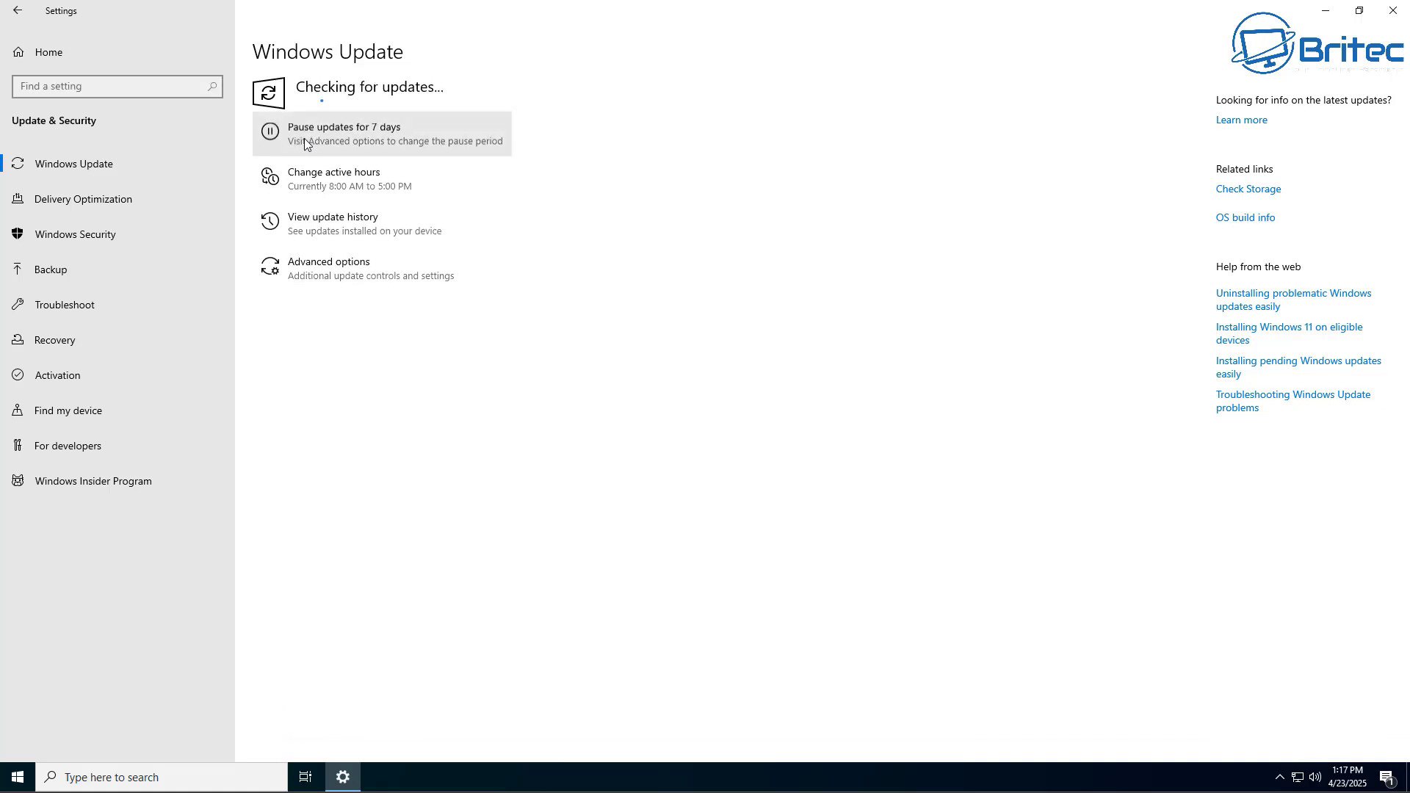
left_click(1327, 13)
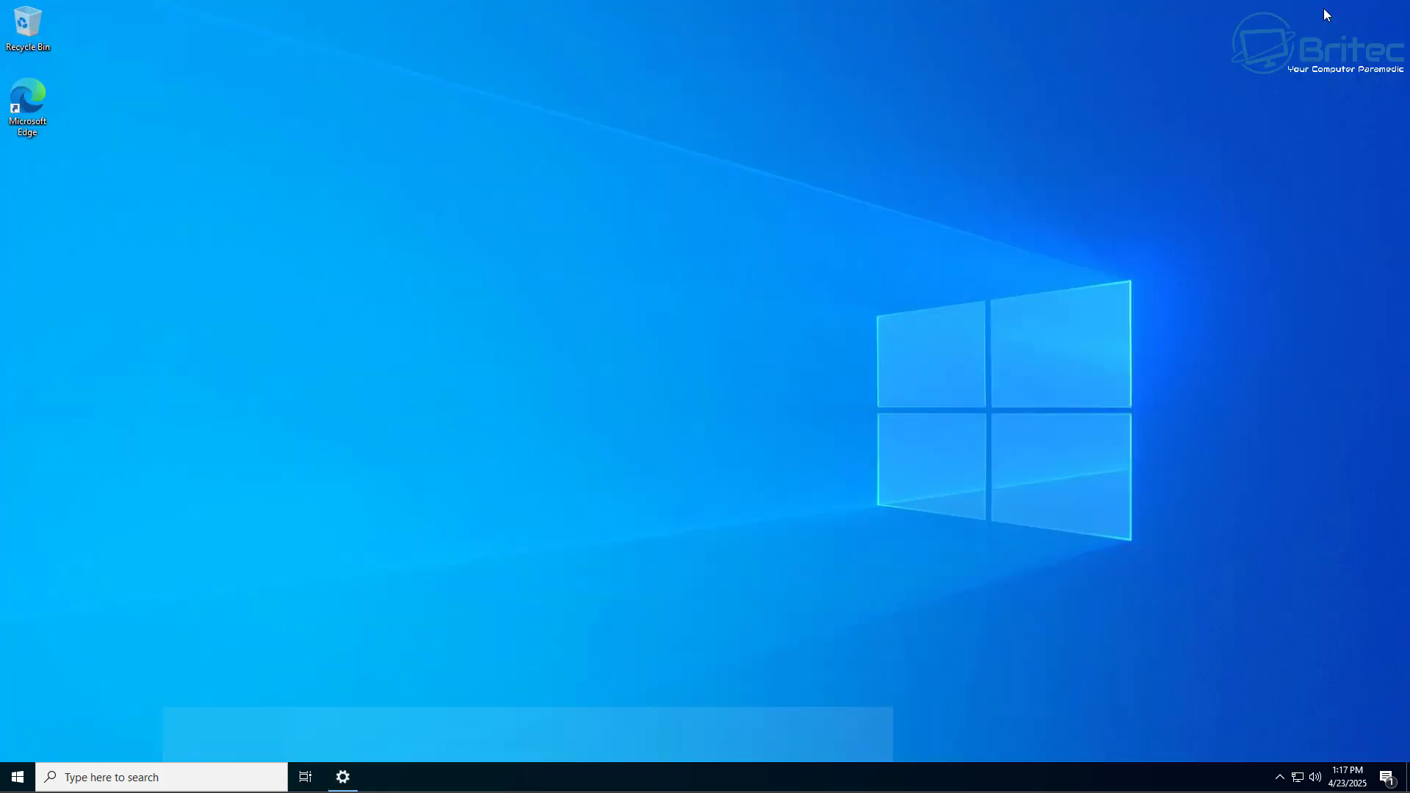
Step: Pin File Explorer from the Windows System folder of the app list to the taskbar
left_click(16, 777)
left_click(215, 574)
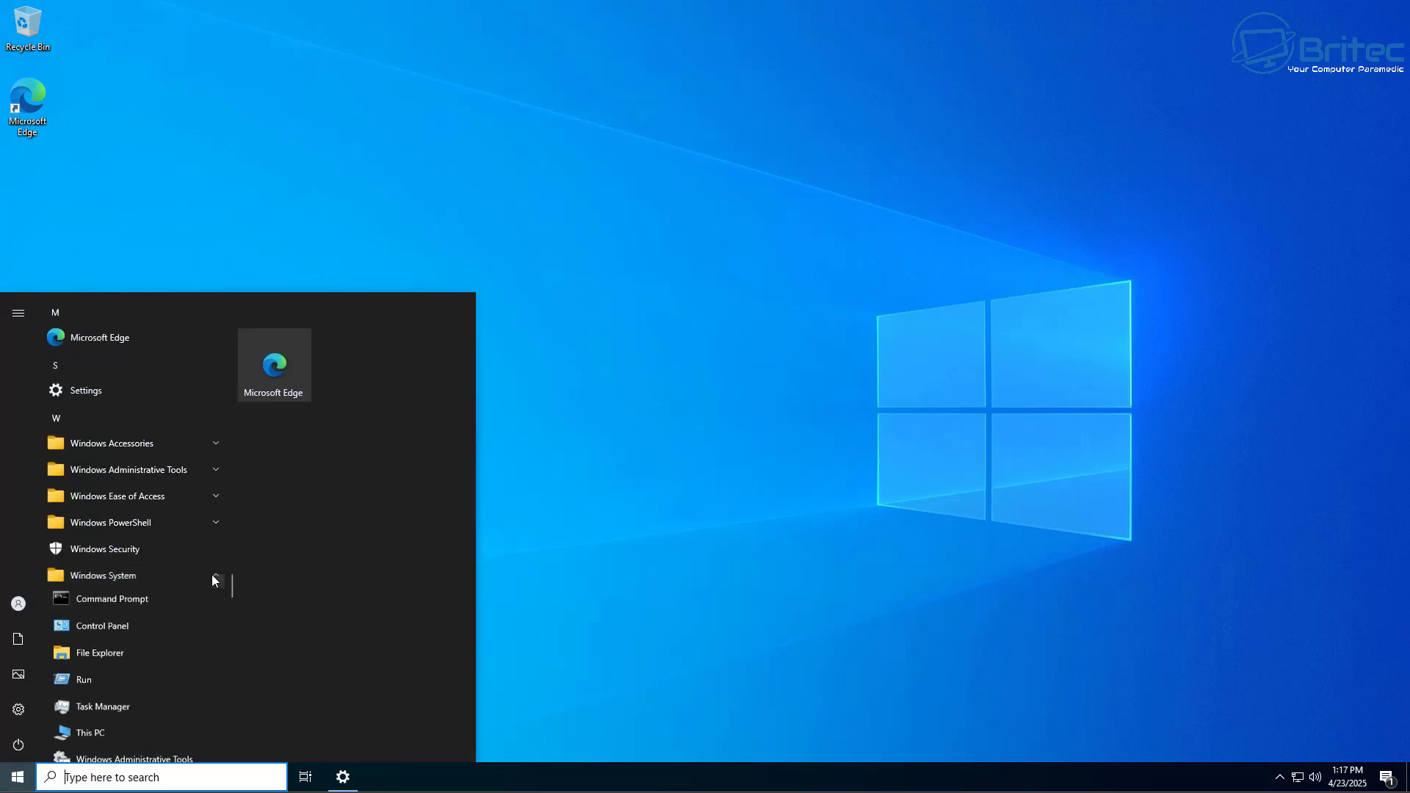
right_click(94, 655)
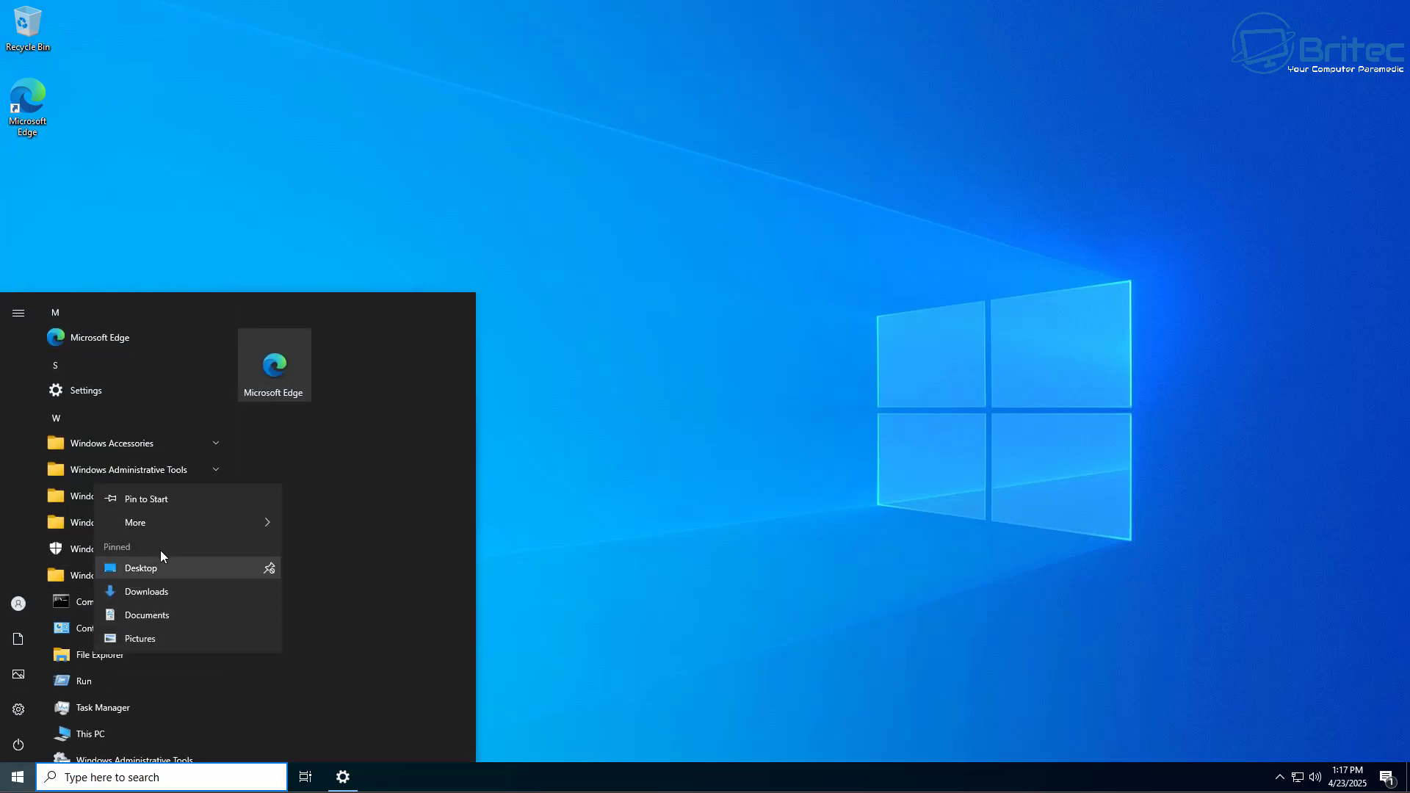
mouse_move(179, 525)
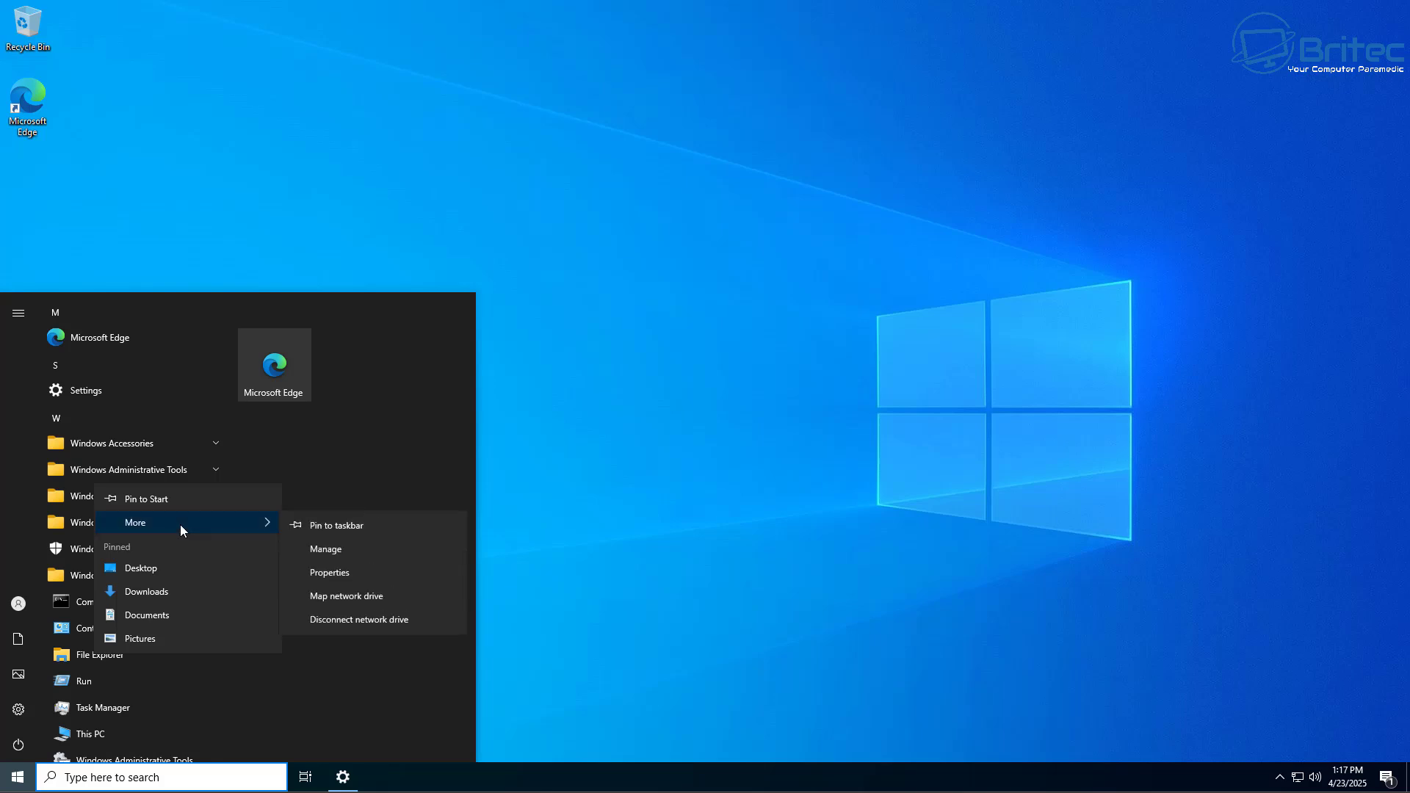
left_click(327, 527)
left_click(614, 742)
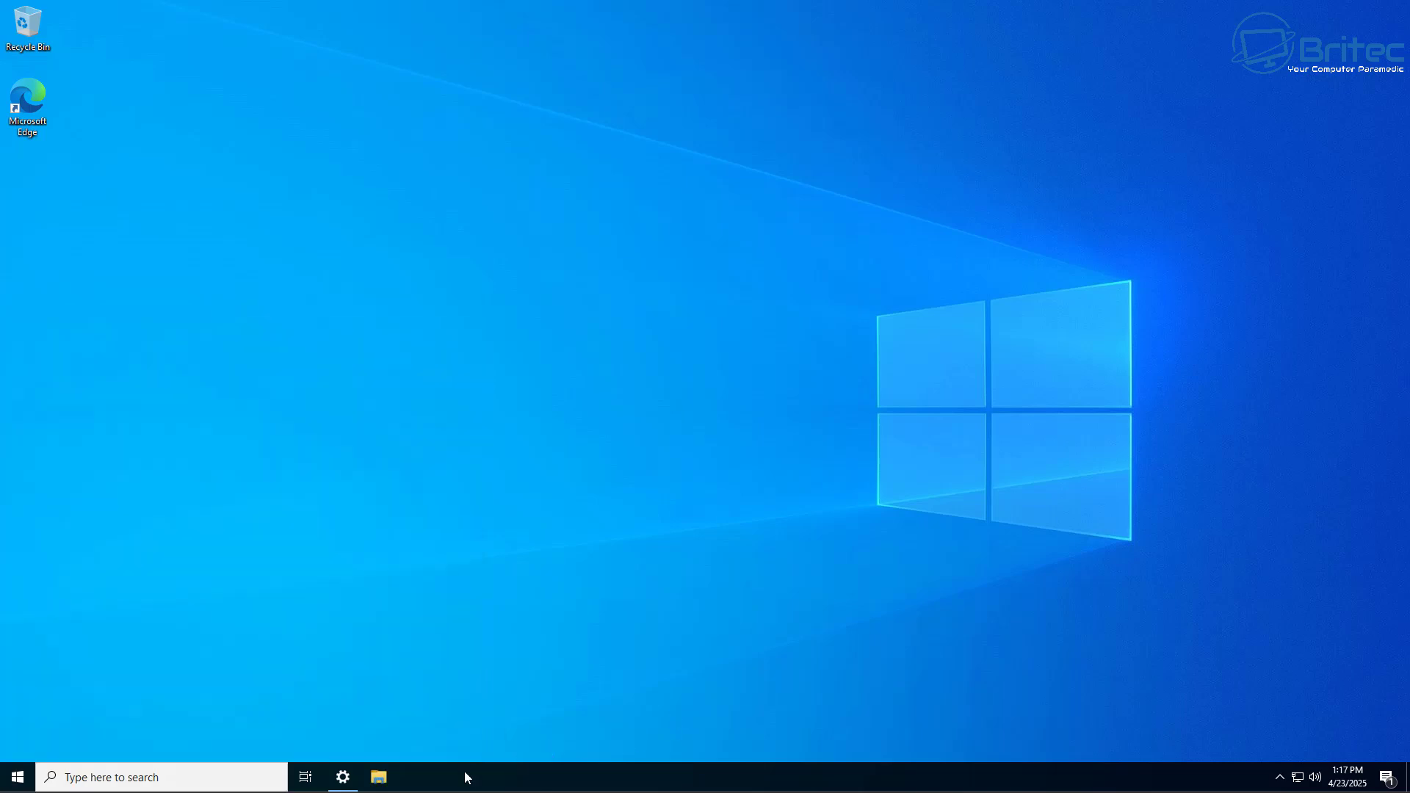
Step: Open File Explorer and check the contents of the new account's Downloads, Documents and Desktop folders
left_click(379, 778)
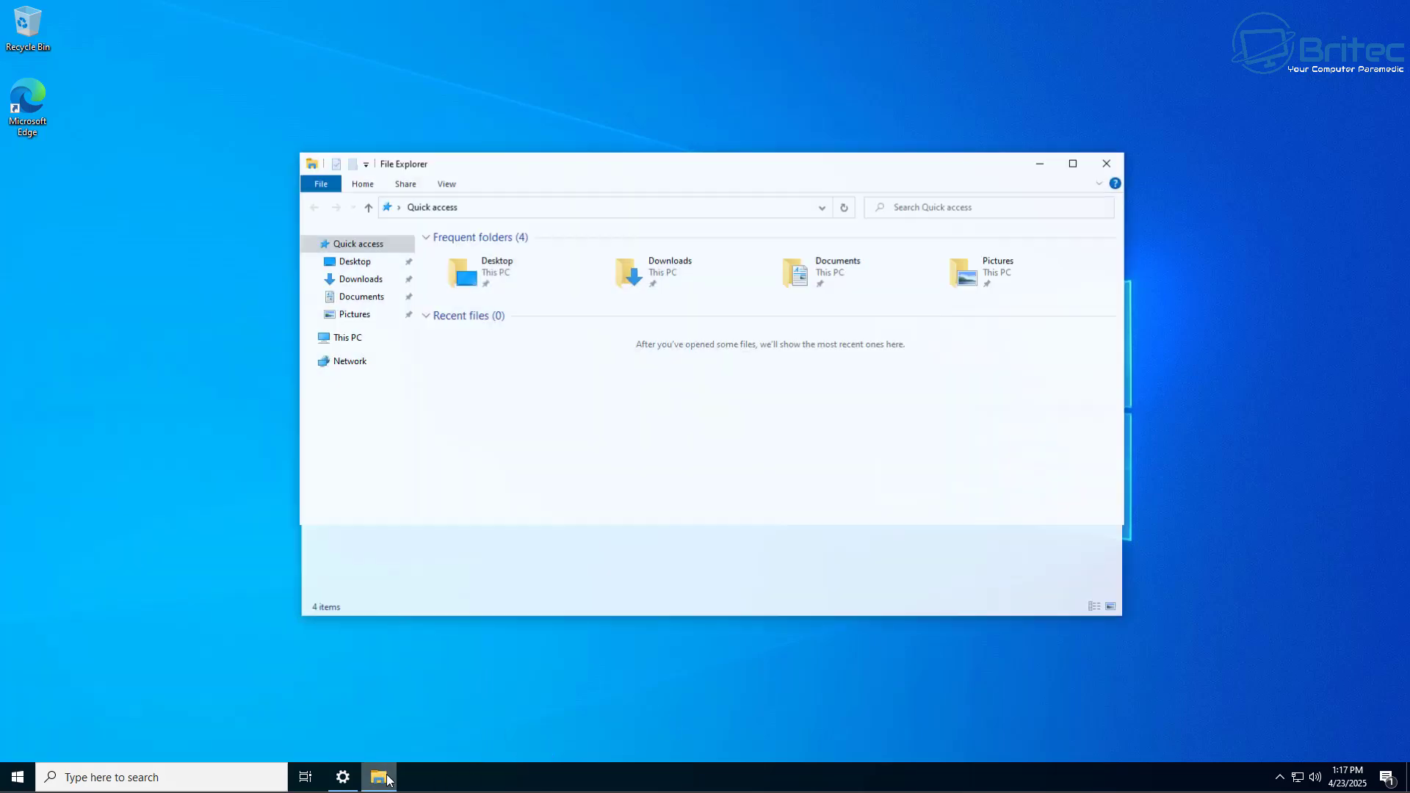
left_click(360, 285)
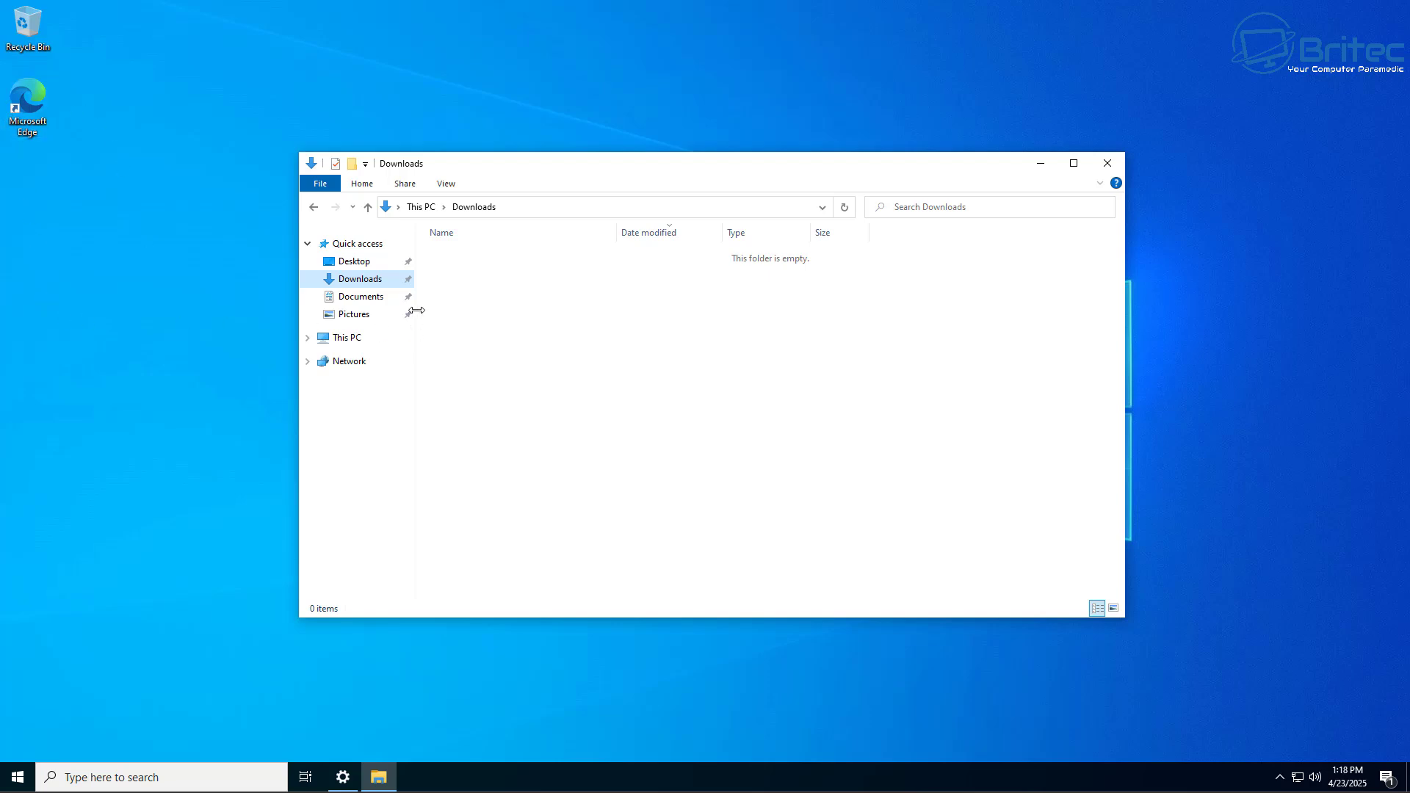
left_click(357, 299)
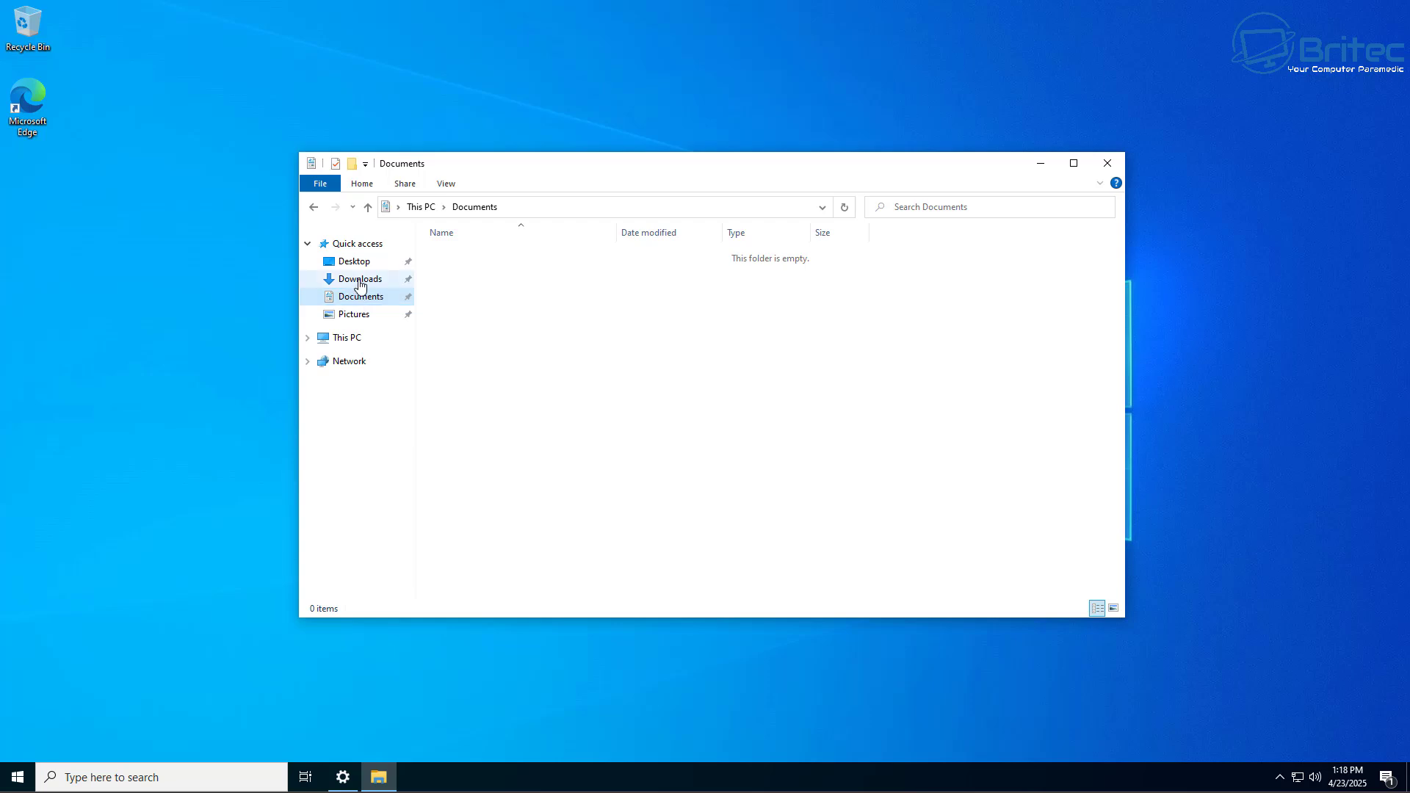
left_click(359, 284)
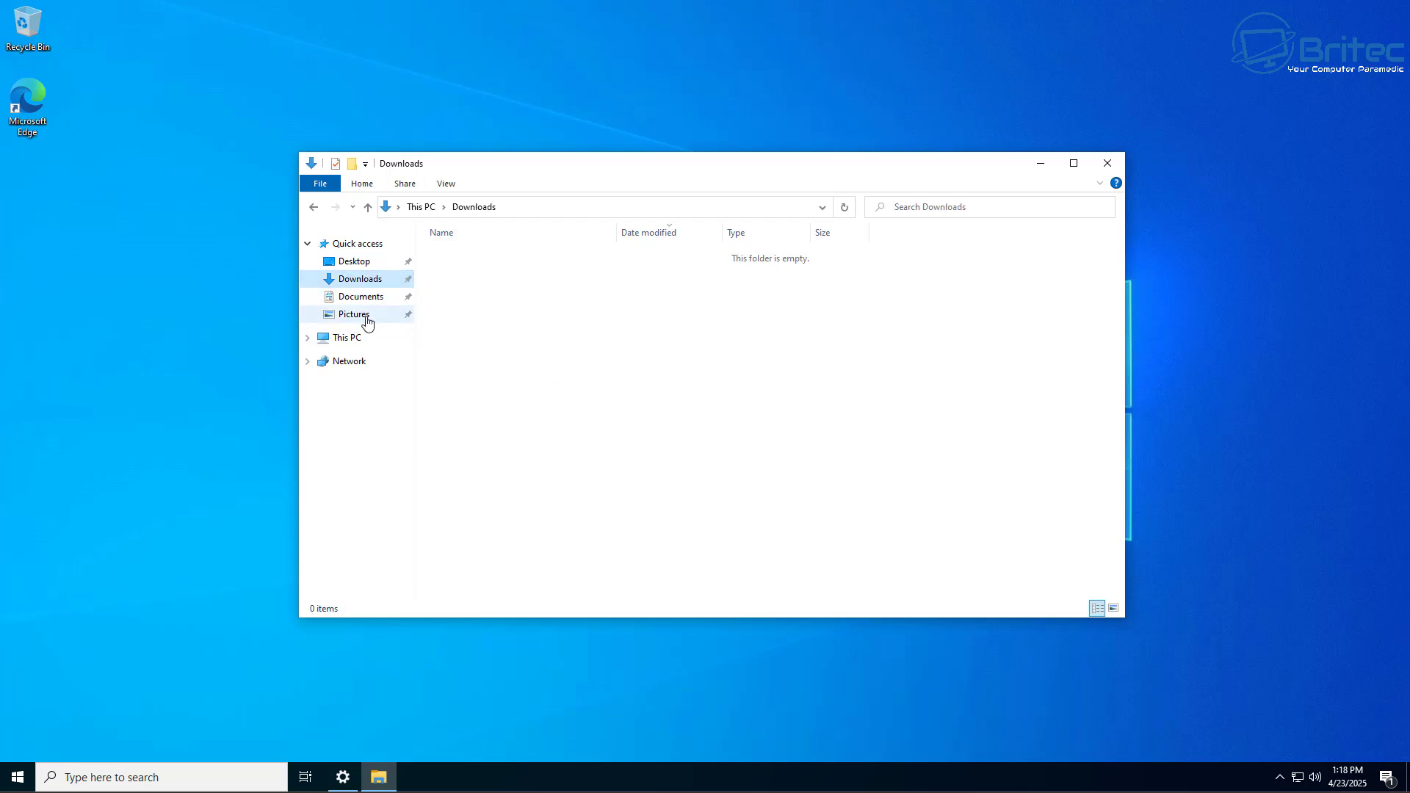
left_click(356, 264)
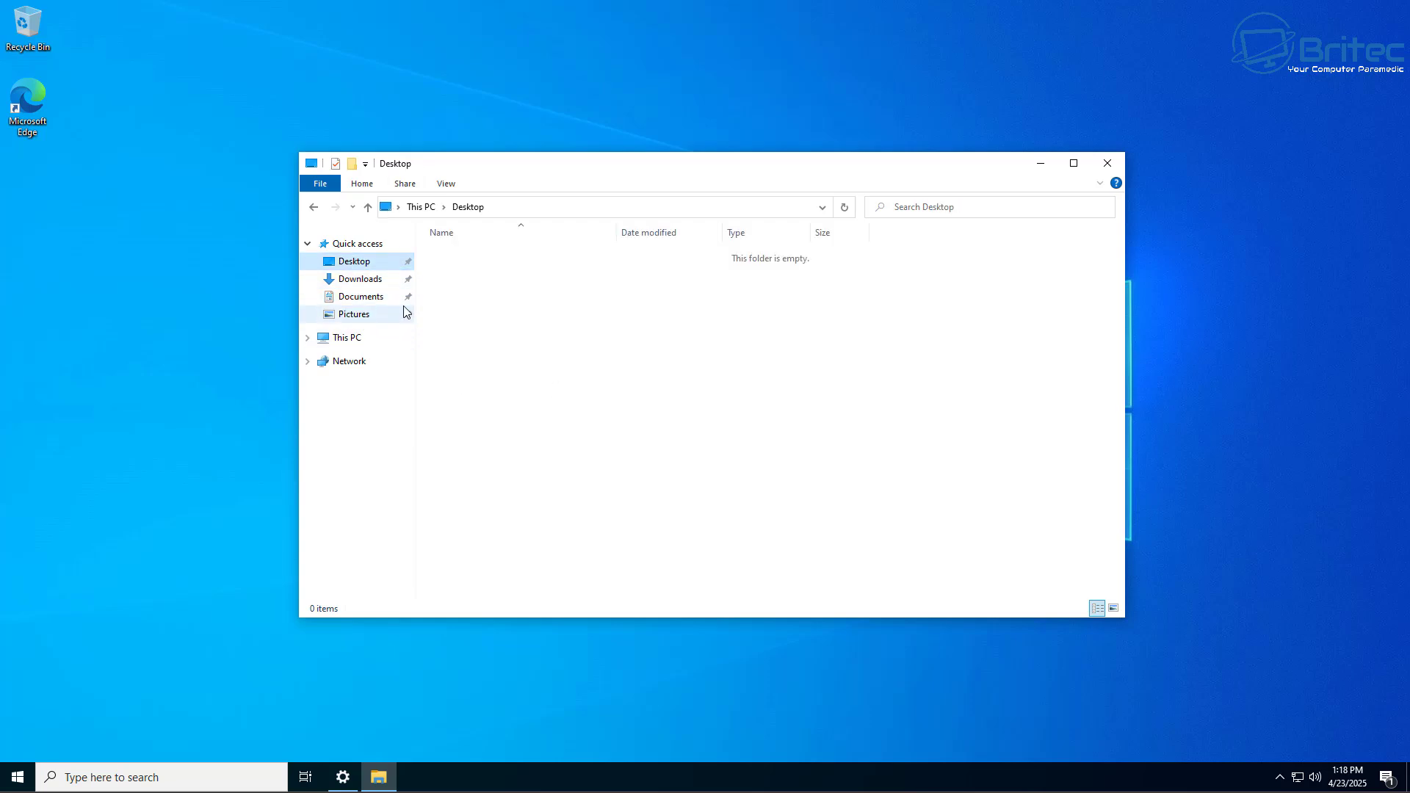
left_click(357, 284)
left_click(353, 303)
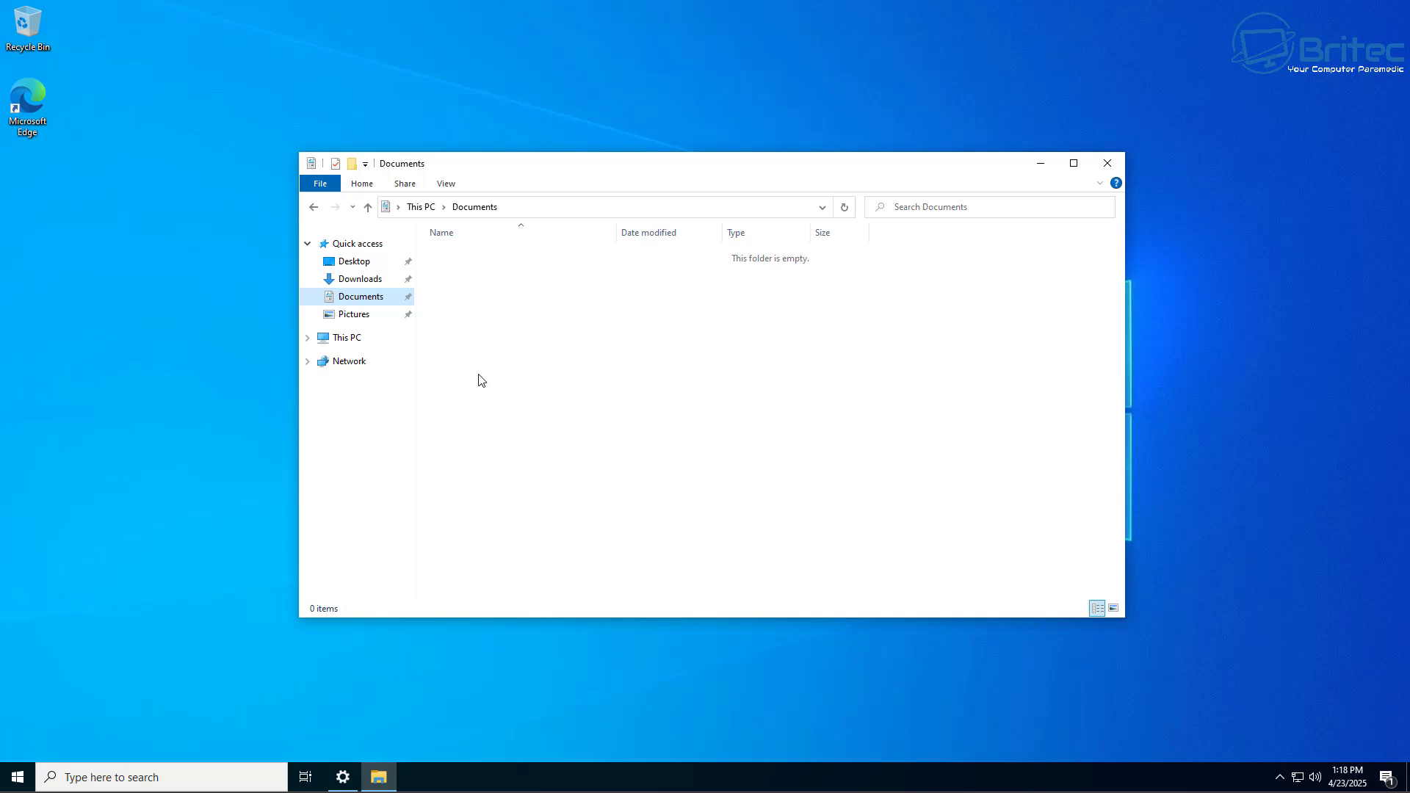
Step: Look for the previous installation's files in Windows.old\Users\OnlyMe\Downloads on Local Disk (C:), and close File Explorer
left_click(351, 341)
double_click(674, 410)
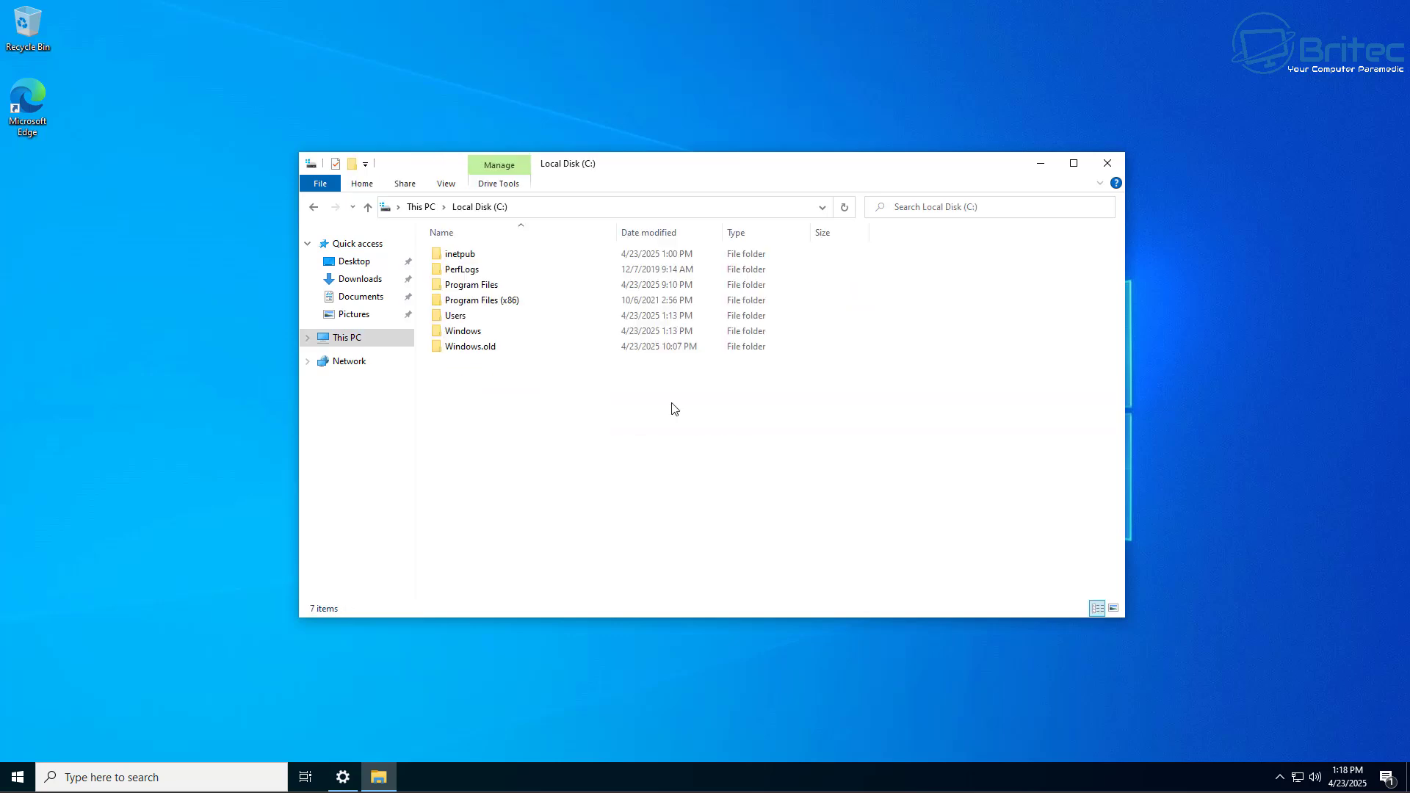
double_click(470, 346)
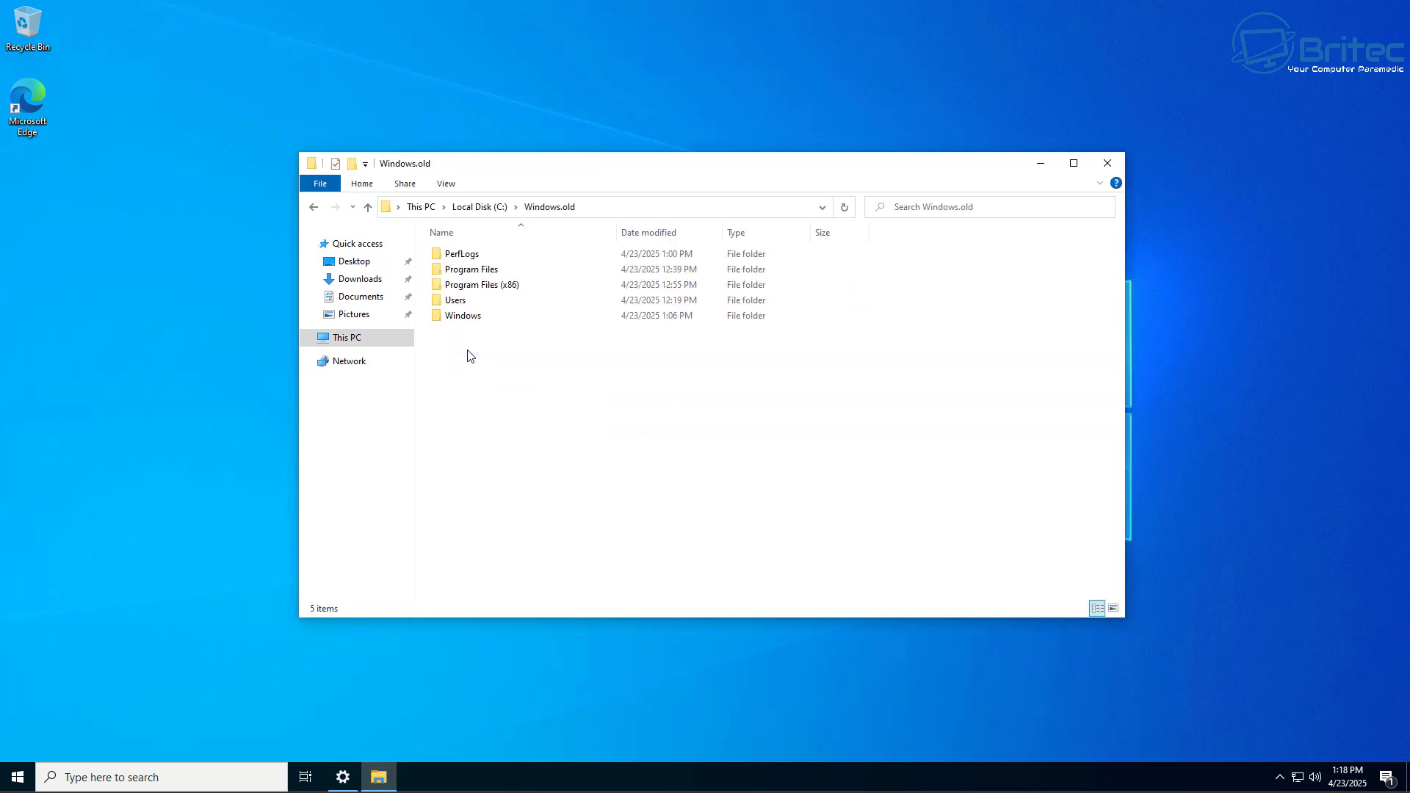
double_click(456, 304)
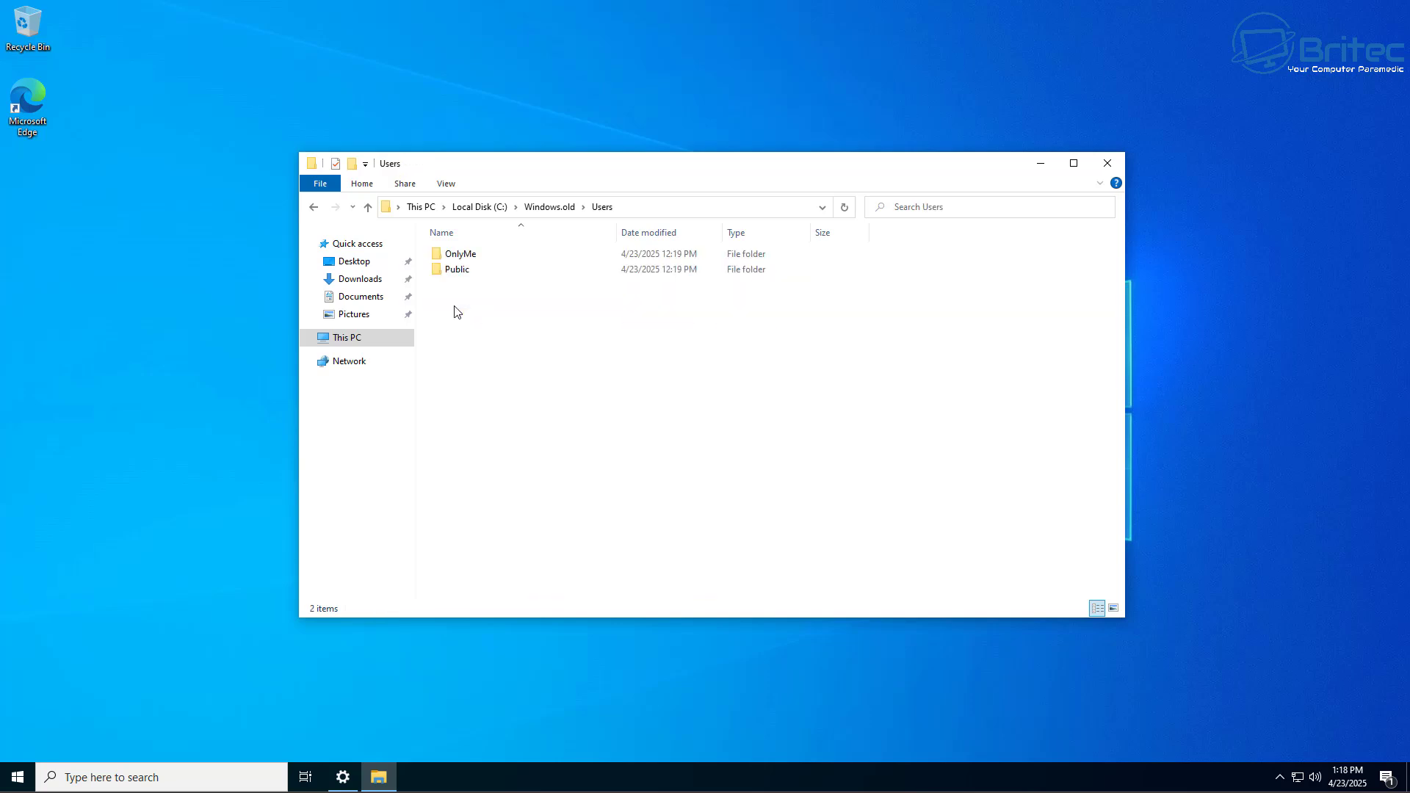
double_click(458, 256)
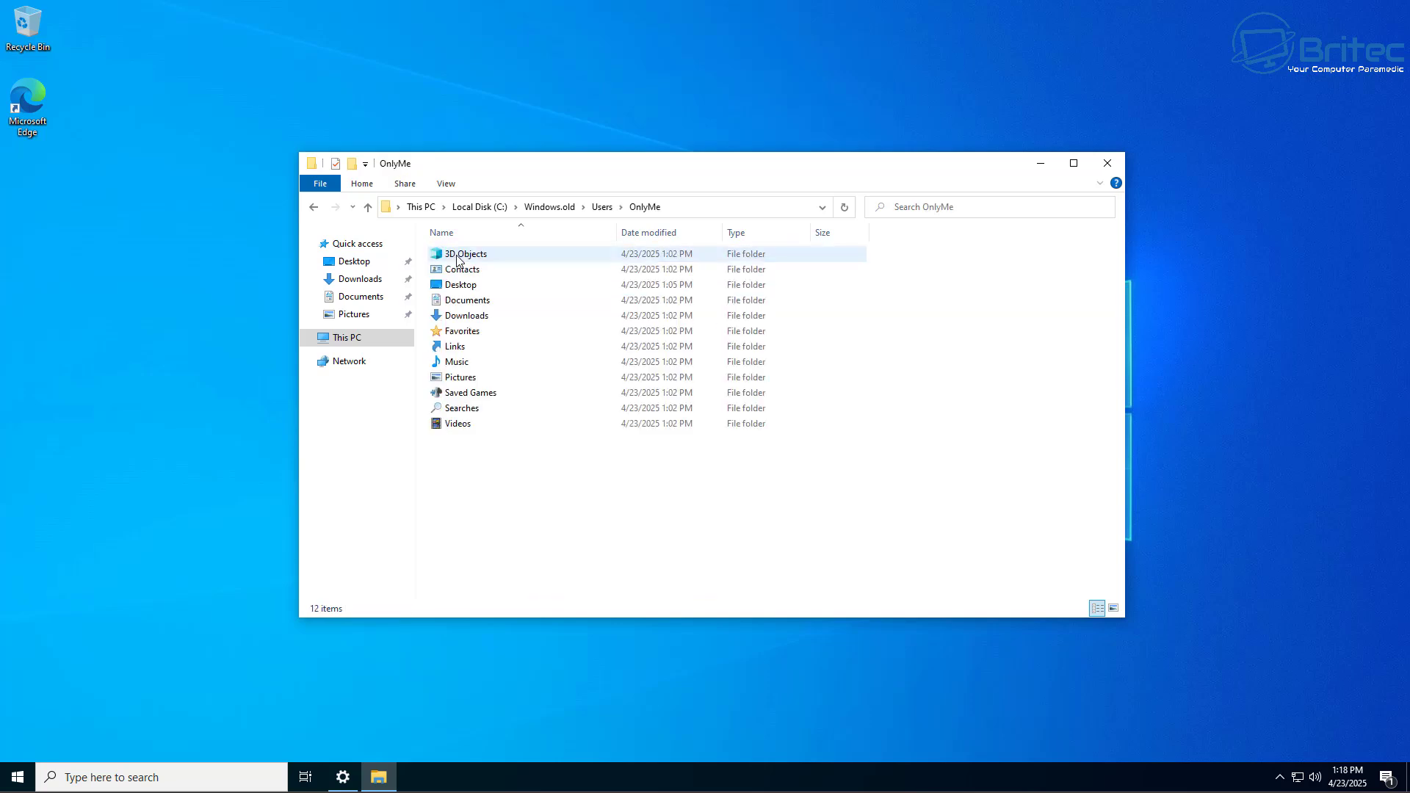
double_click(457, 321)
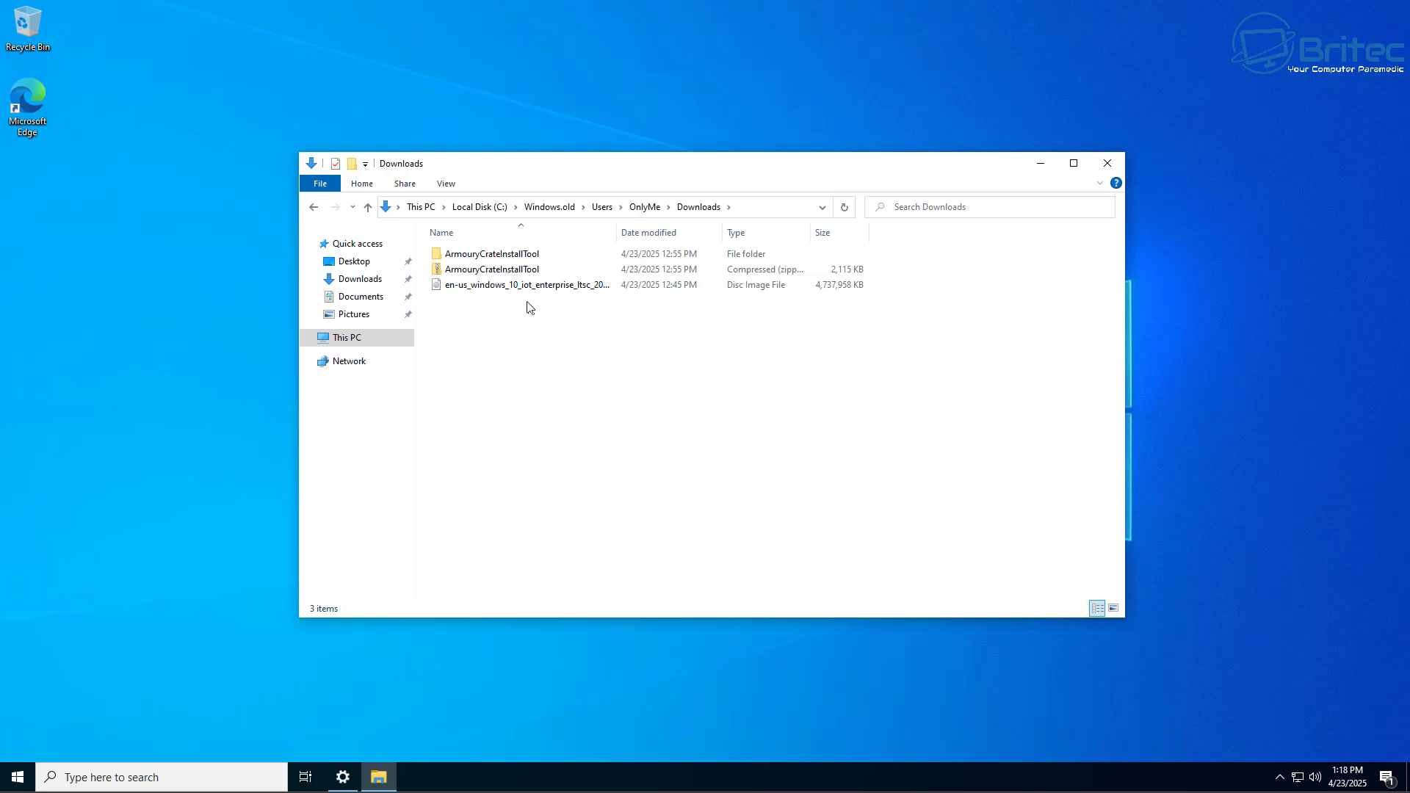
left_click(1108, 163)
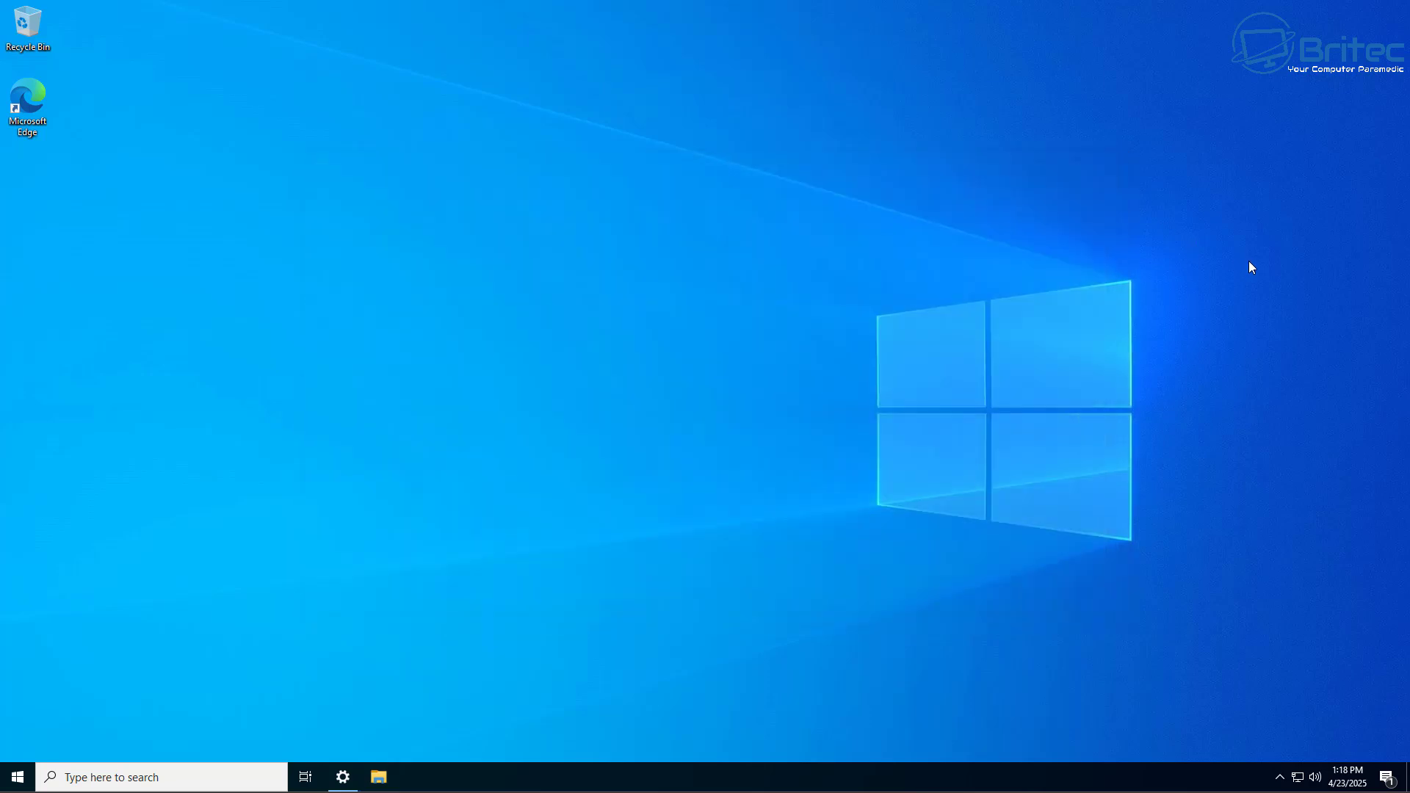